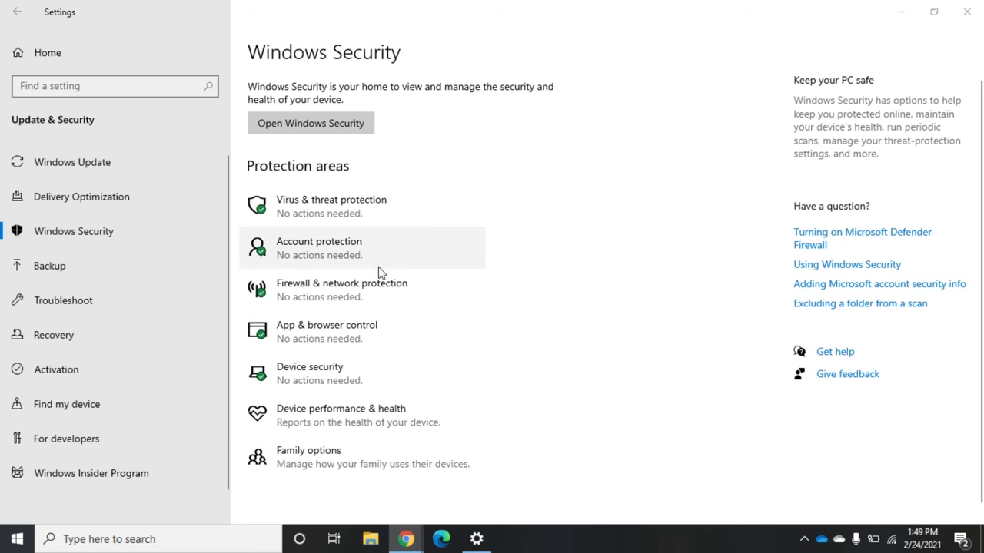
Open Firewall & network protection and review the firewall settings of the active private network
left_click(326, 298)
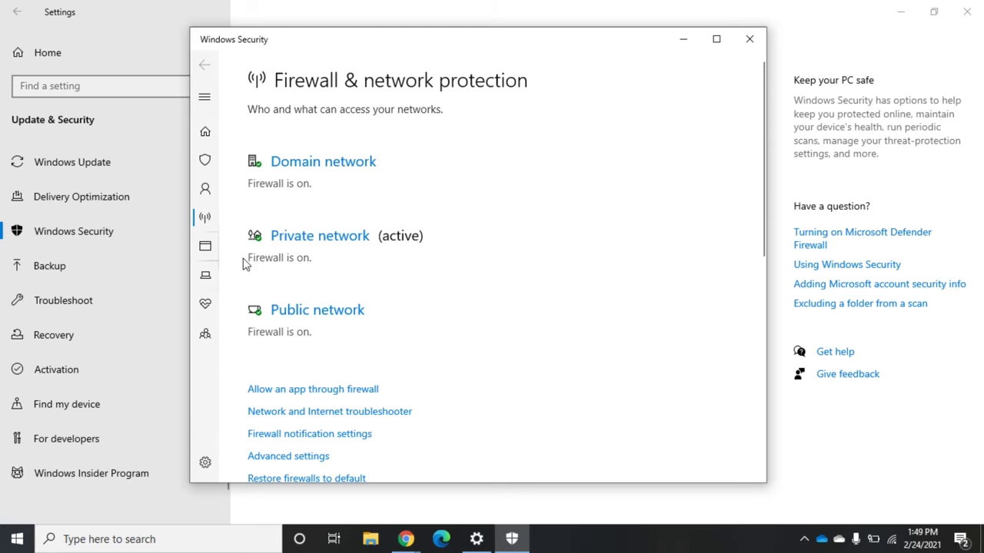
left_click(331, 240)
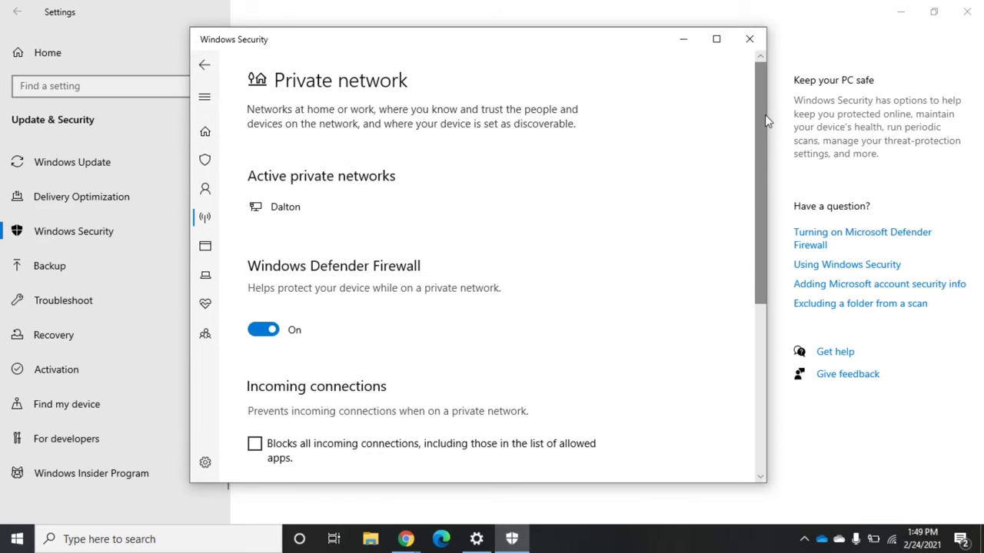
left_click_drag(763, 120, 768, 165)
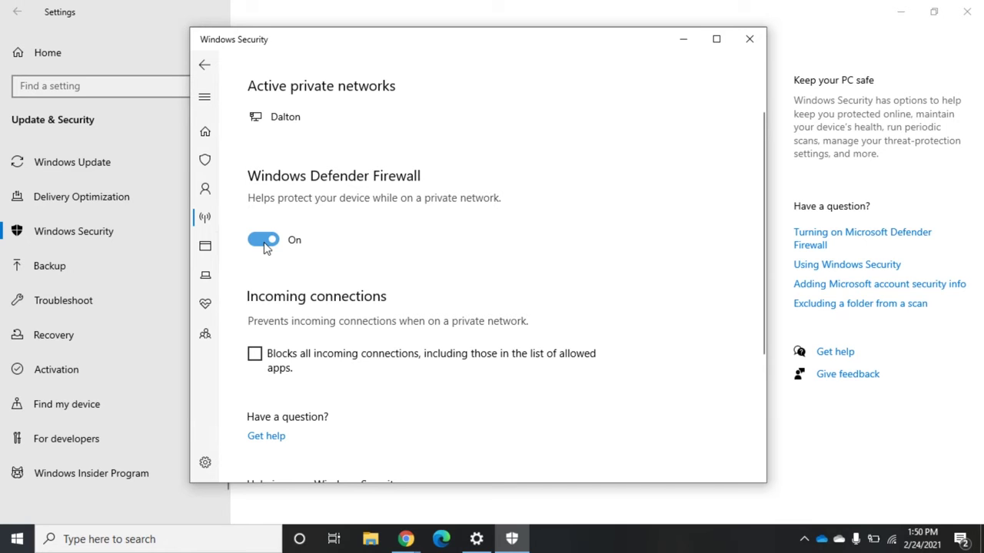
Turn Windows Defender Firewall off and back on for the private network, and return to the firewall overview
left_click(264, 241)
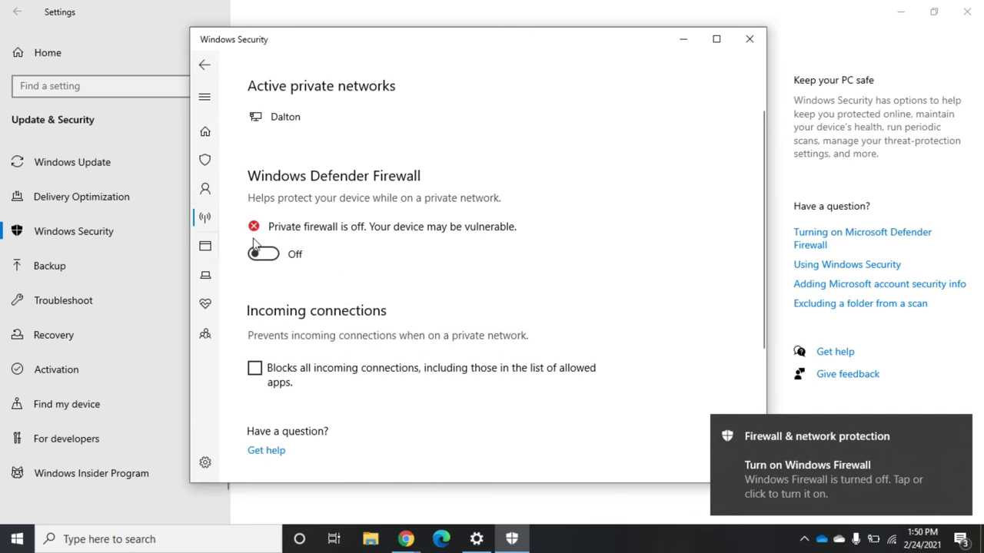
left_click(270, 256)
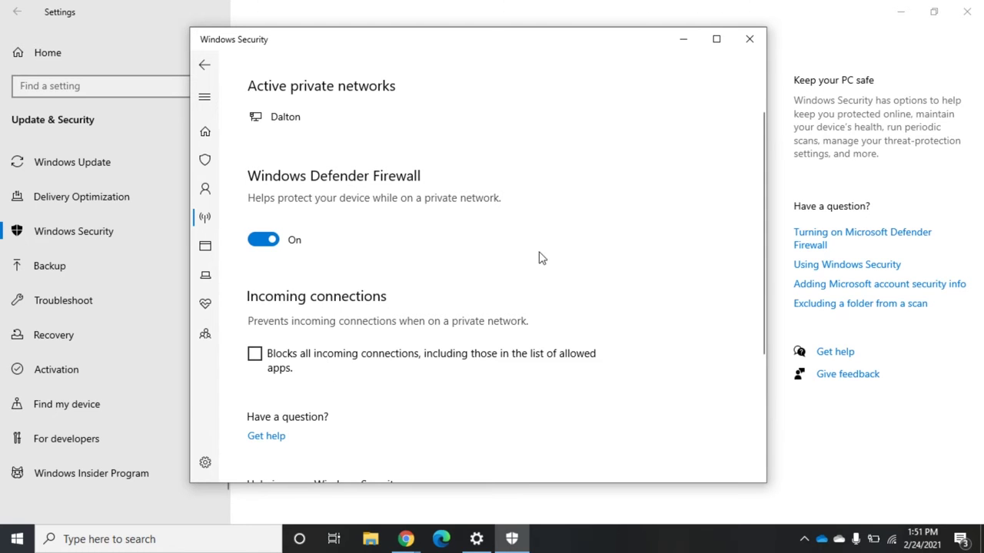
left_click(205, 67)
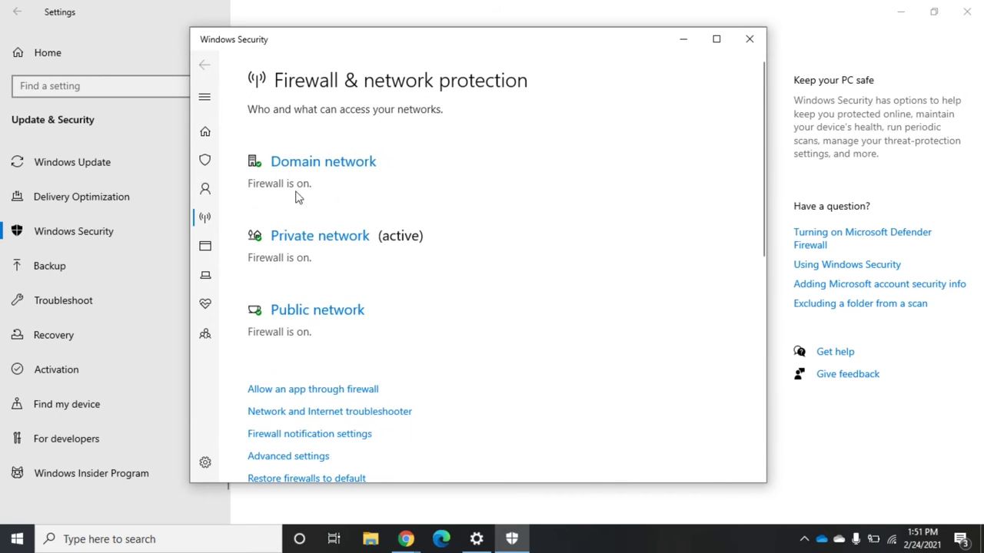
Review the public network's firewall settings and return to the firewall overview
left_click(336, 312)
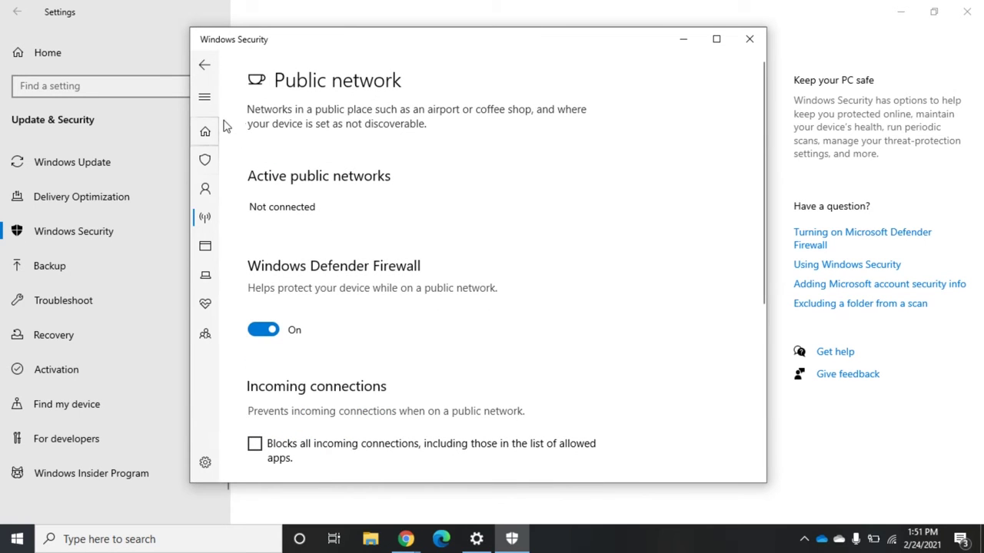
left_click(204, 67)
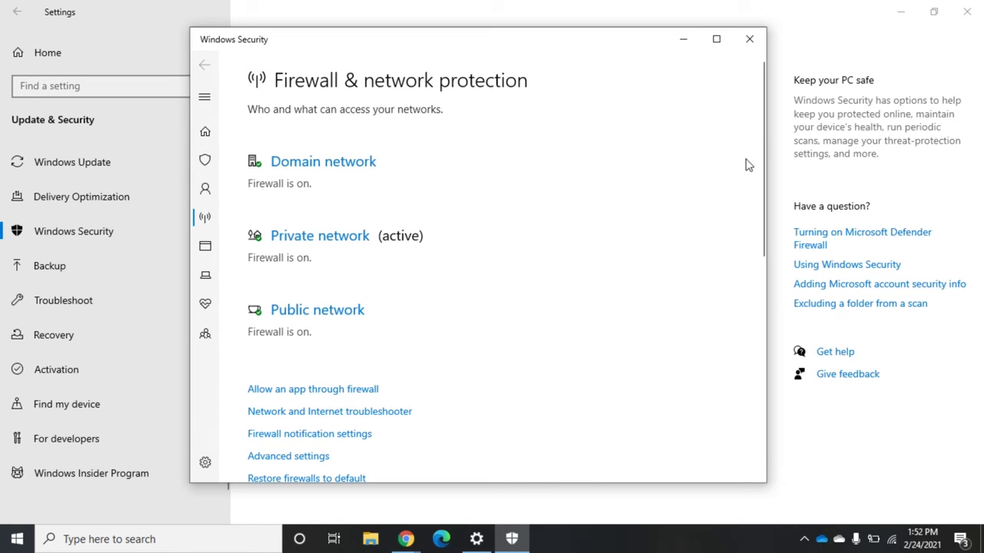
Open the list of apps allowed through the firewall and examine the Packet Tracer Executable entries
left_click_drag(763, 162, 762, 231)
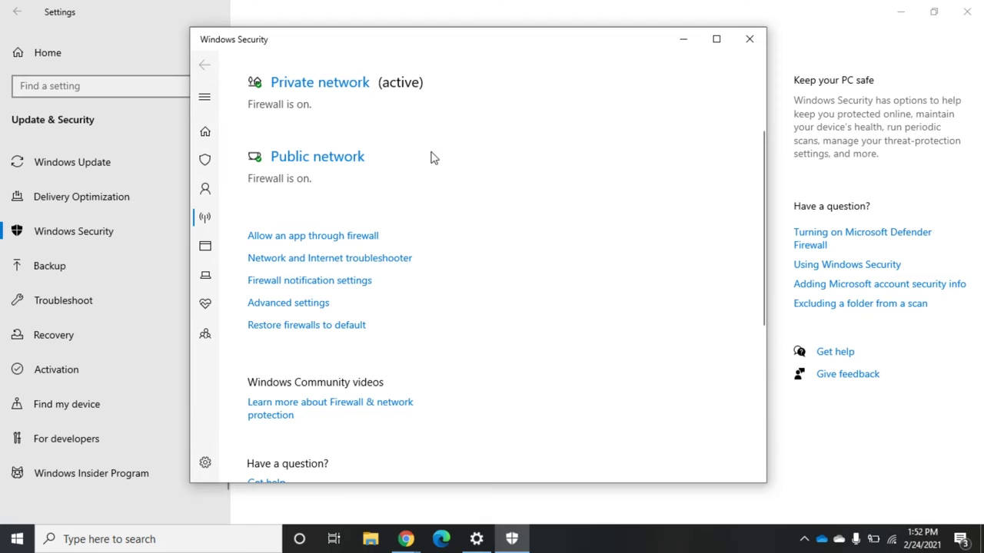
left_click(281, 236)
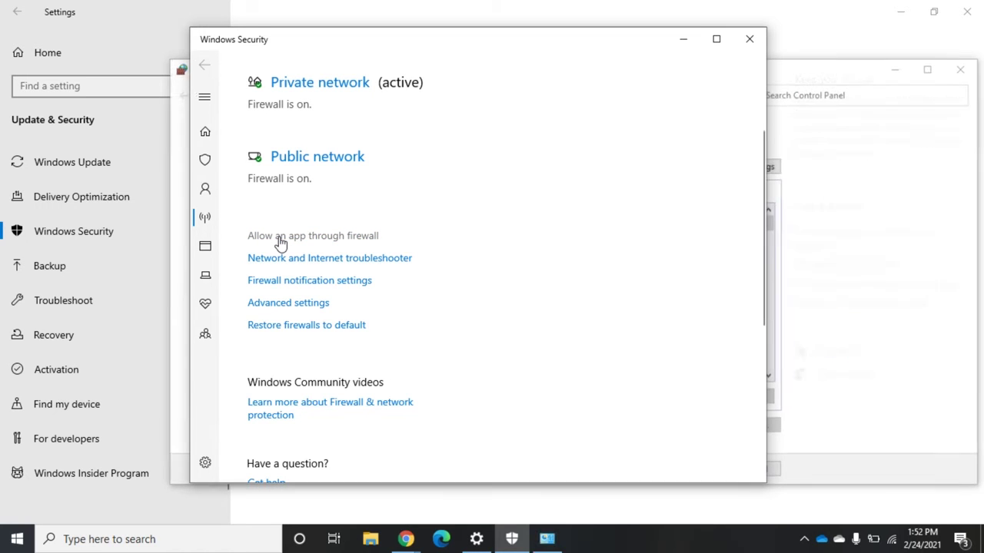
left_click(832, 84)
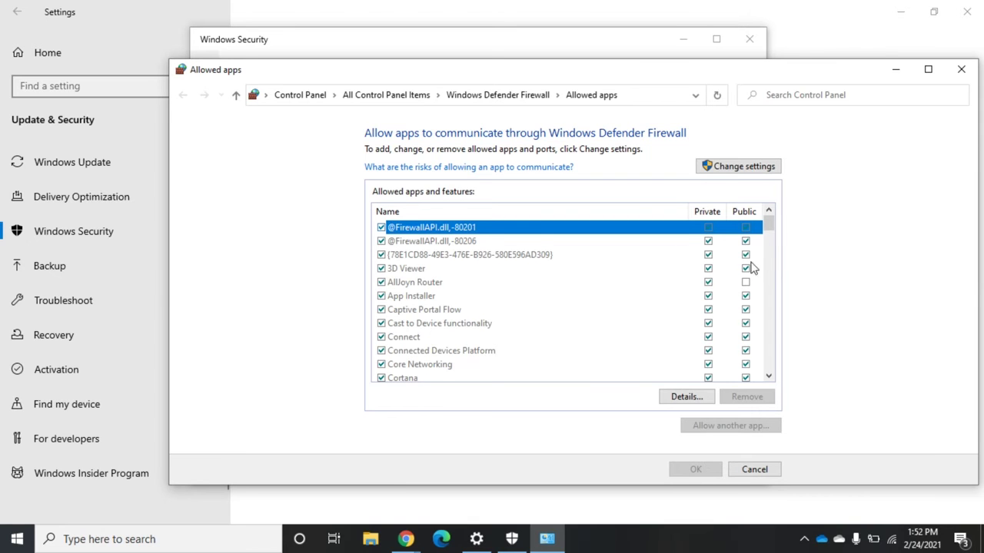
left_click_drag(768, 221, 770, 292)
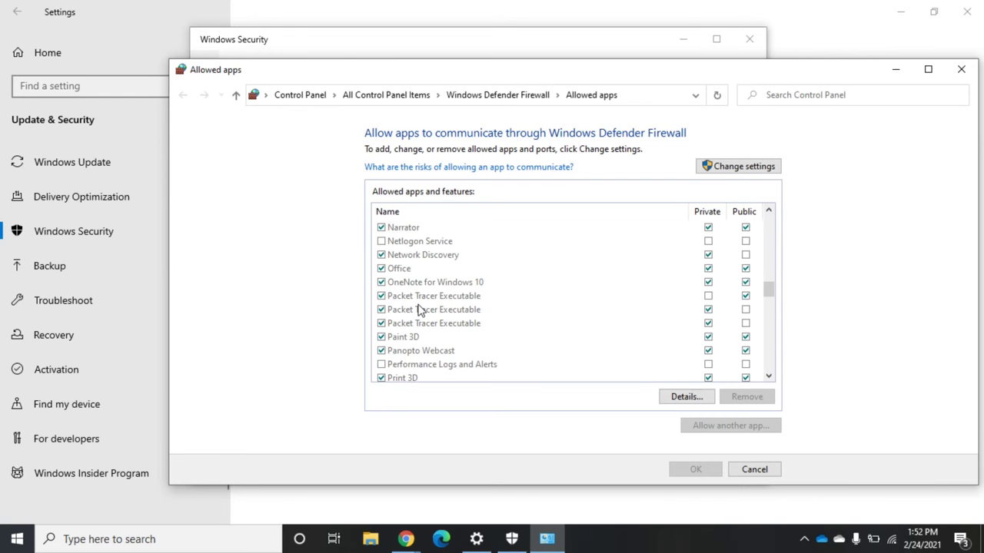
Unlock the allowed apps list for changes and disallow Paint 3D on both private and public networks
left_click(721, 168)
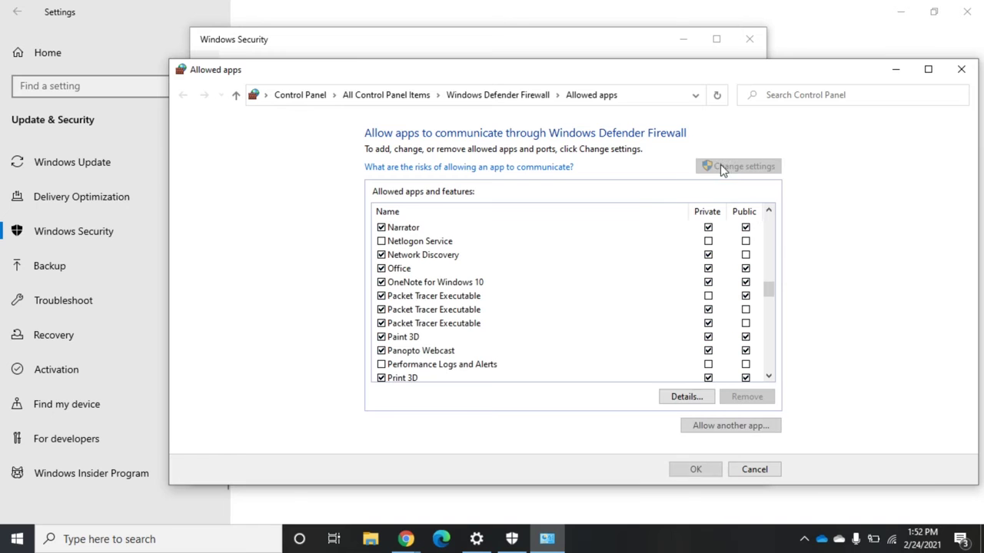
left_click(402, 336)
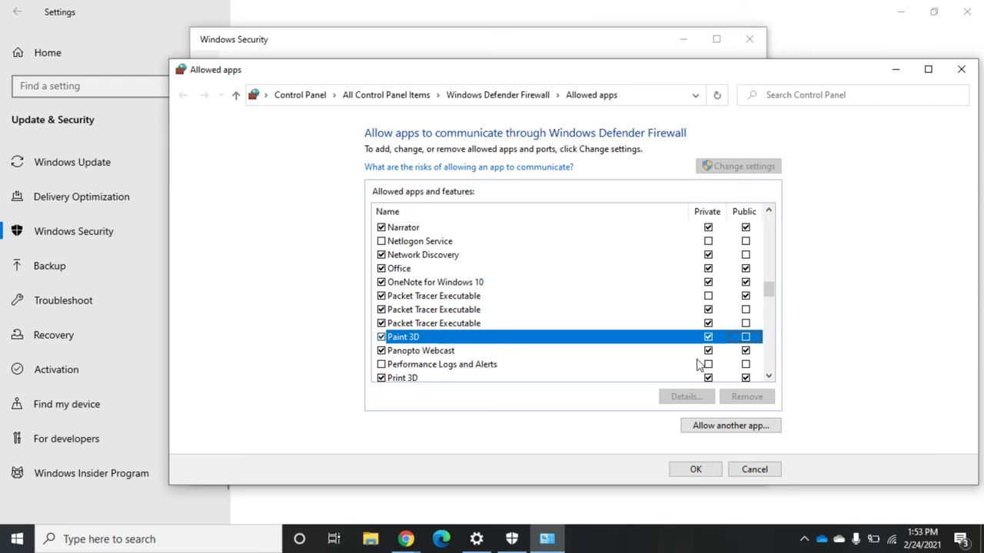
left_click(746, 342)
left_click(747, 338)
Start allowing another app and choose PacketTracer7.exe from the Cisco Packet Tracer 7.3.0 bin folder
left_click(701, 429)
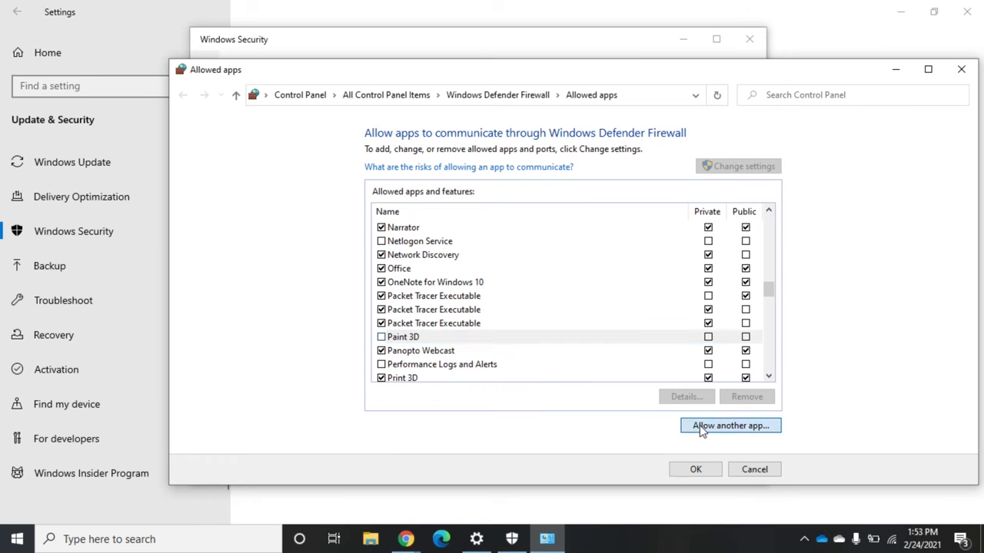
left_click(664, 350)
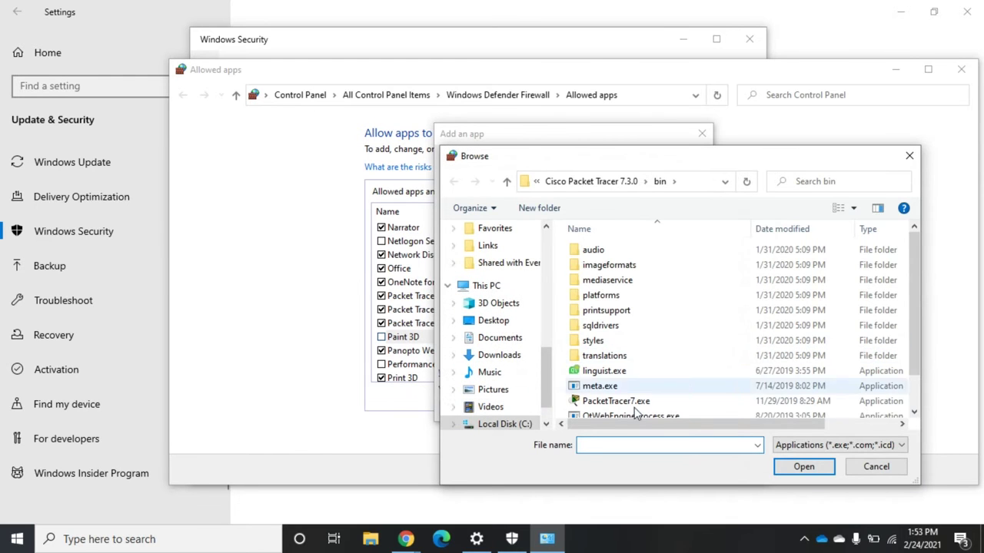
left_click(607, 402)
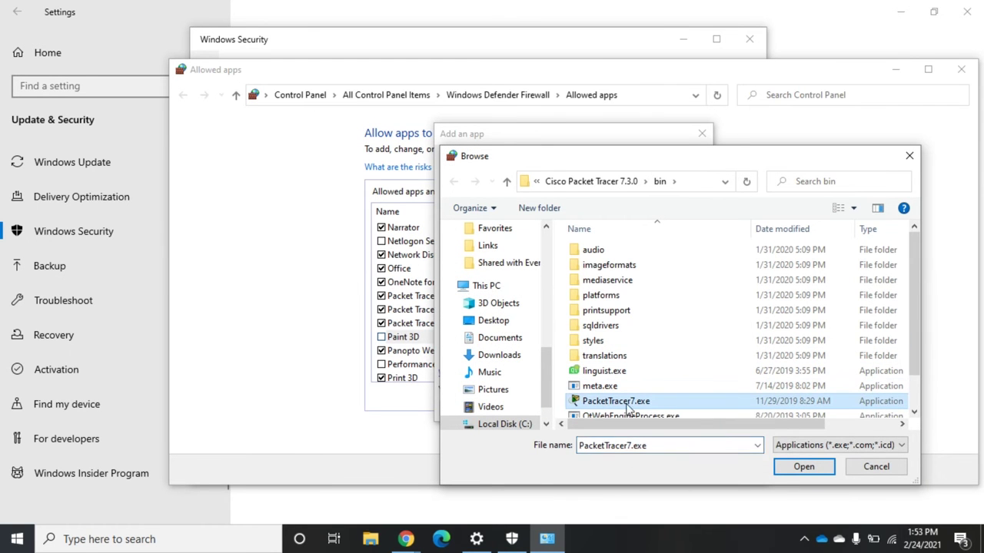
left_click(795, 466)
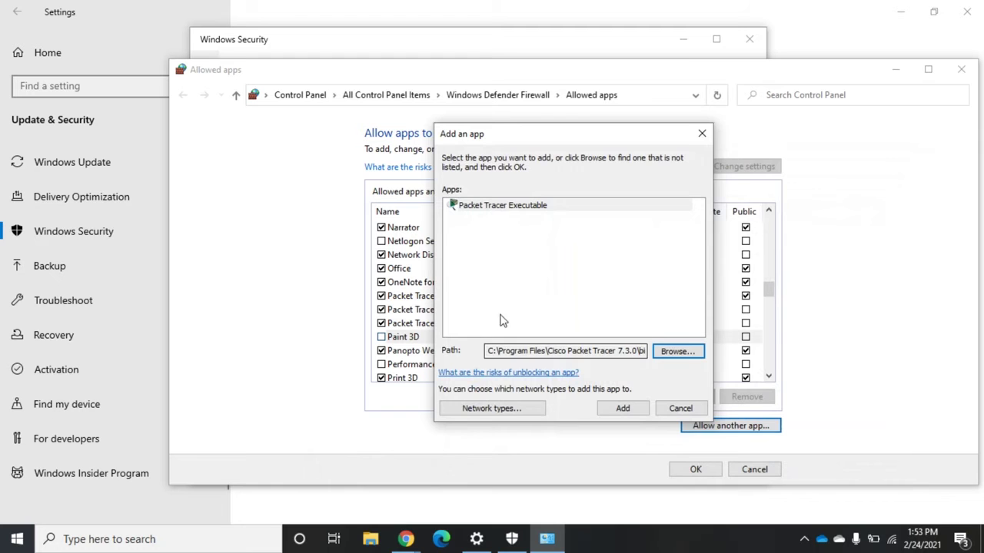
Check the network types offered for the Packet Tracer app, and discard the new app and all allowed-app changes
left_click(464, 408)
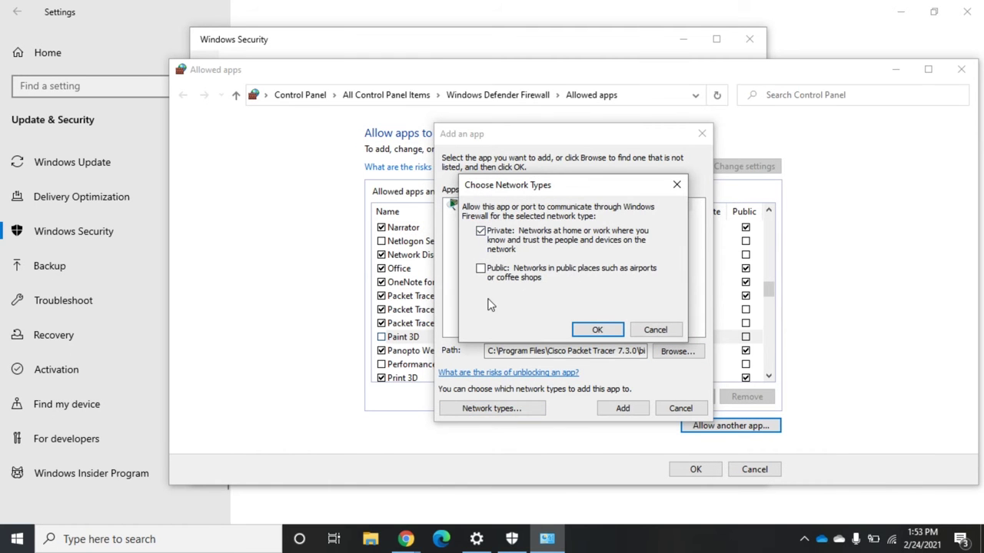
left_click(655, 329)
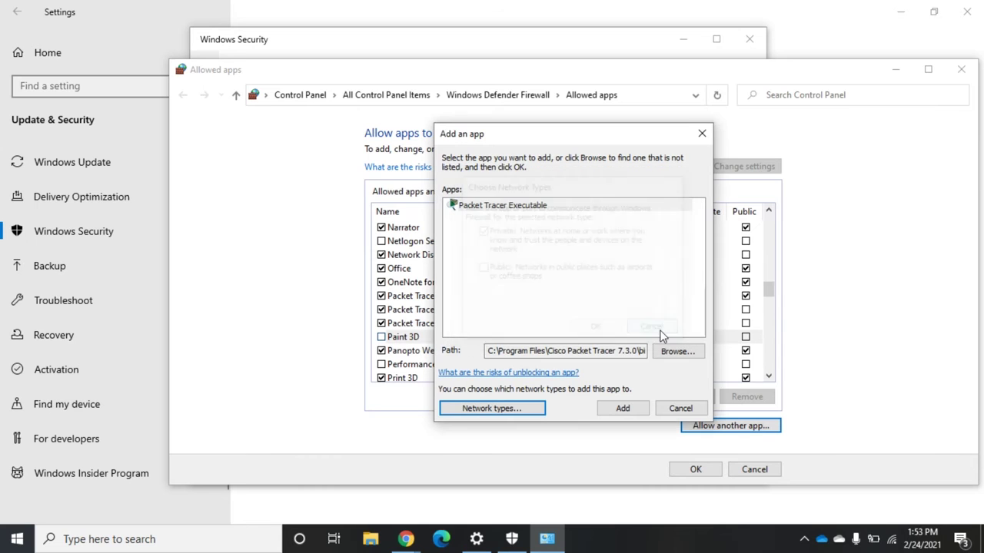
left_click(683, 412)
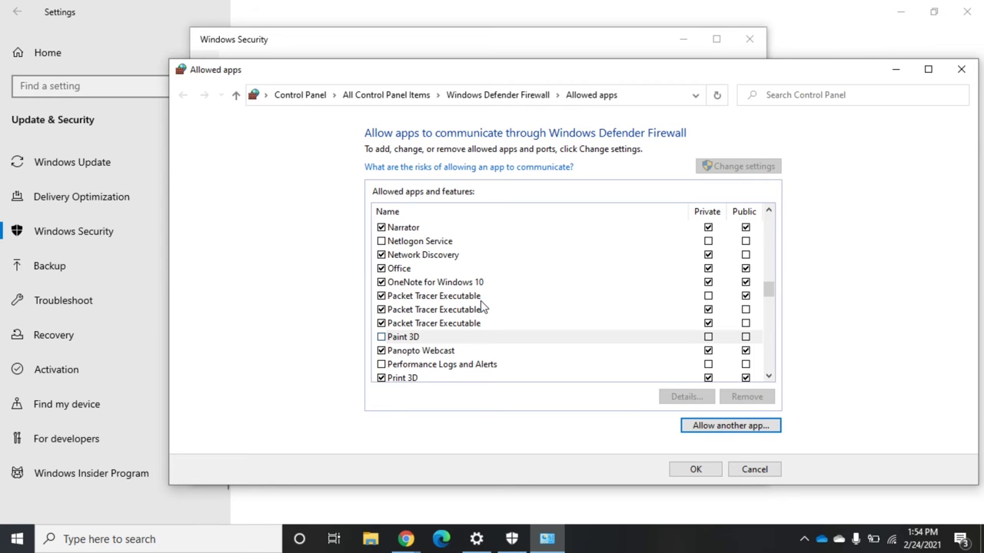
left_click(747, 473)
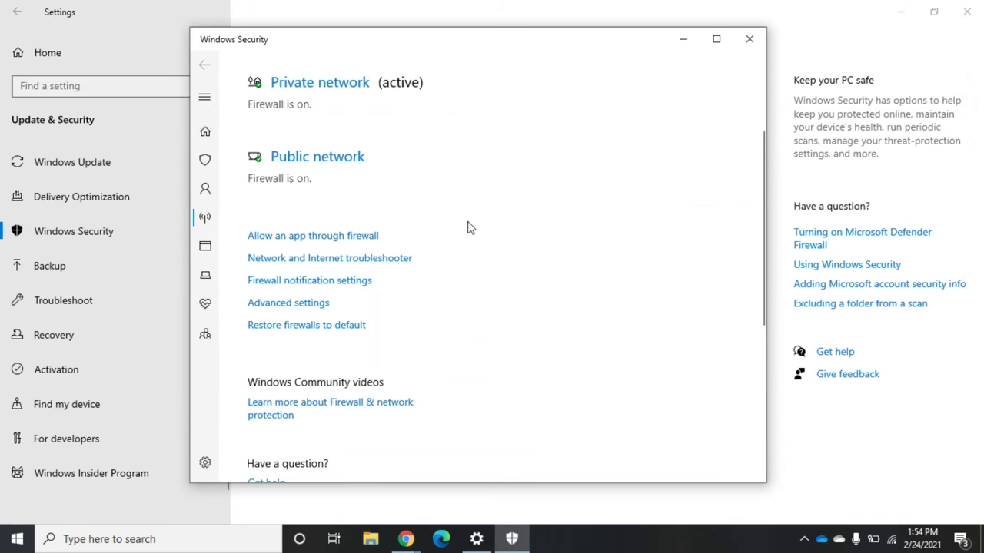
Open the firewall's advanced settings and bring the Windows Defender Firewall with Advanced Security window fully into view
left_click(320, 305)
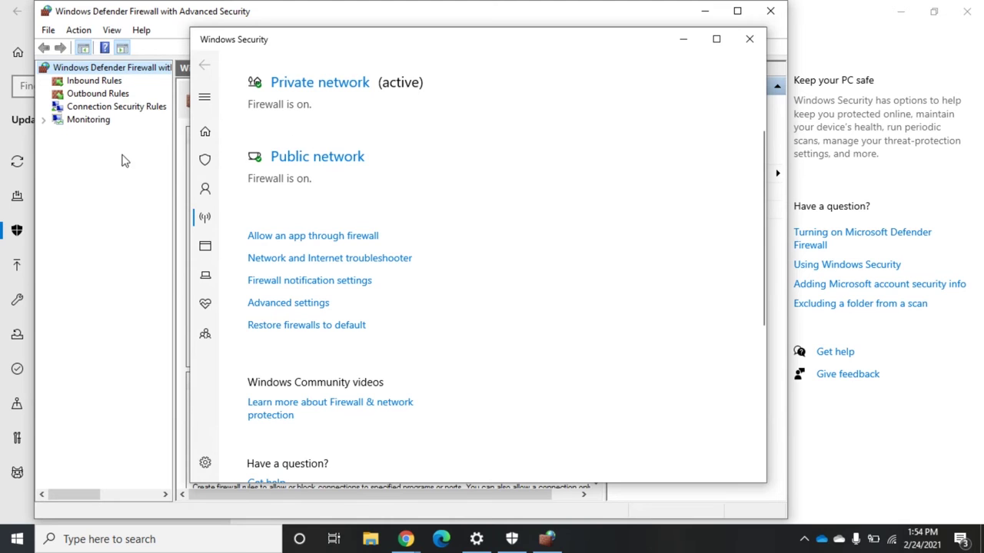
left_click(104, 189)
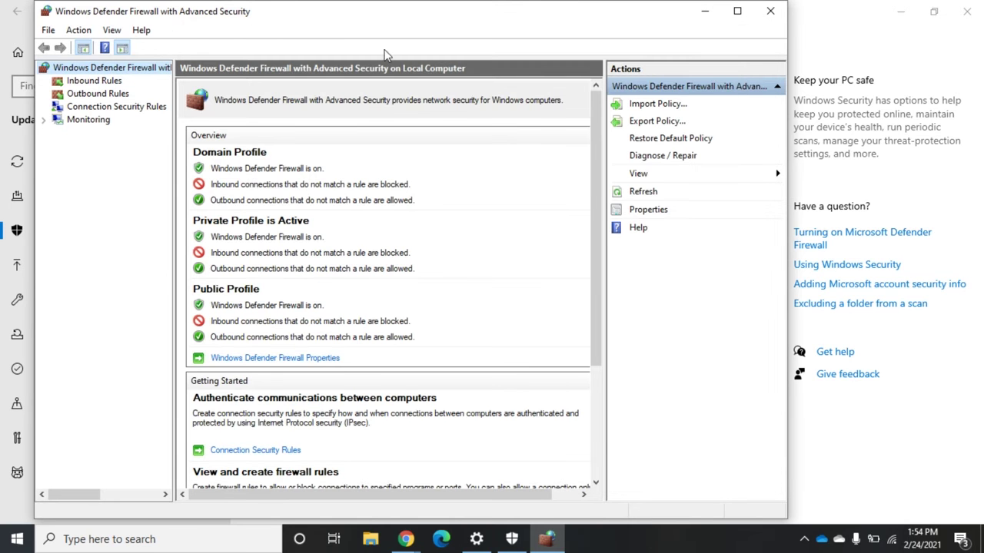
left_click_drag(393, 16, 495, 21)
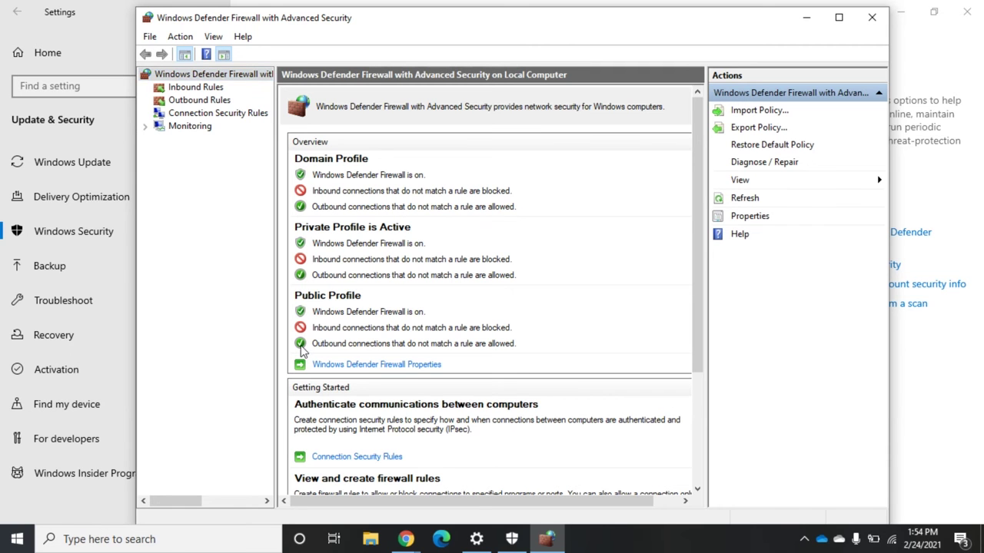
Set outbound connections to Block for the Public Profile in the Windows Defender Firewall properties
left_click(421, 365)
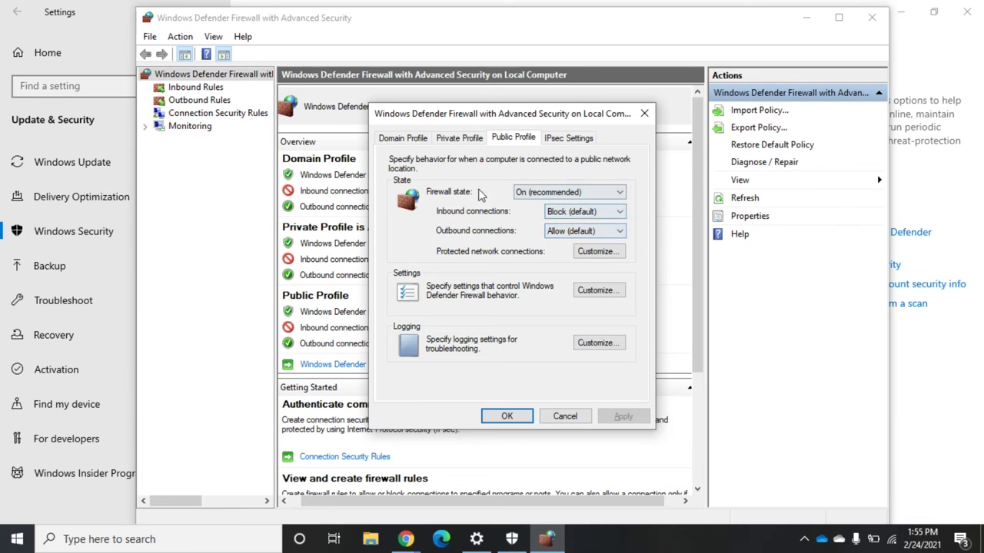
left_click(604, 232)
left_click(565, 244)
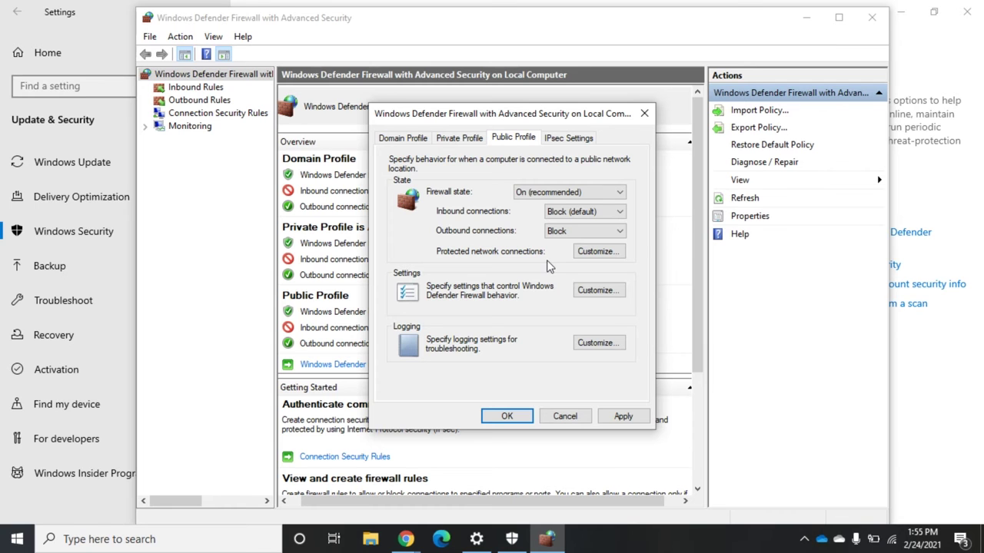
Set the Public Profile's inbound connections to Block all connections and apply the firewall properties
left_click(608, 217)
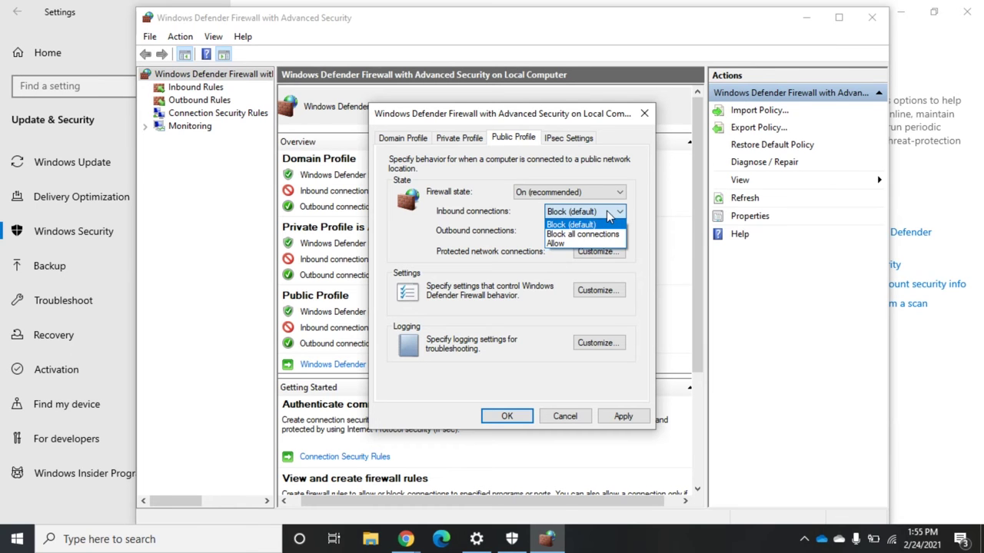
left_click(608, 216)
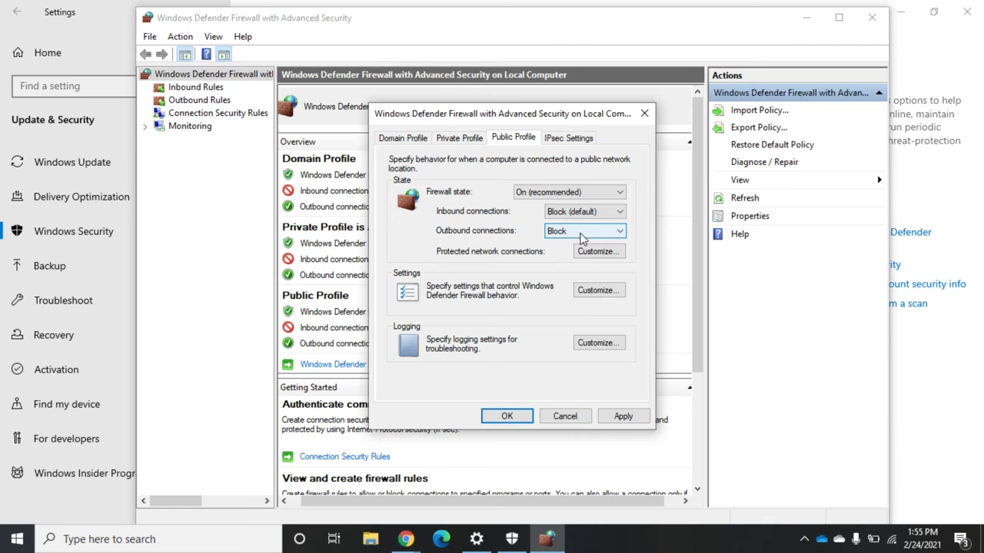
left_click(588, 213)
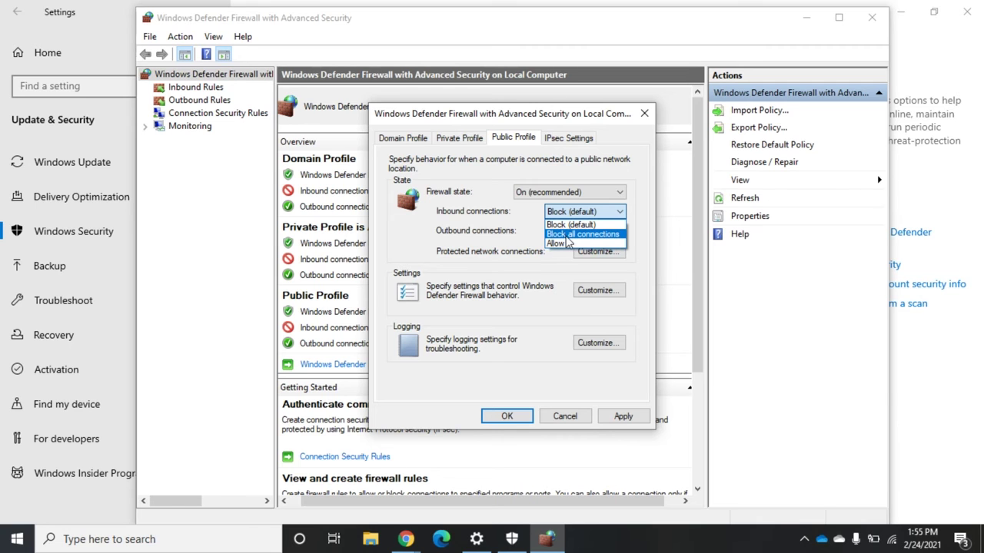
left_click(566, 233)
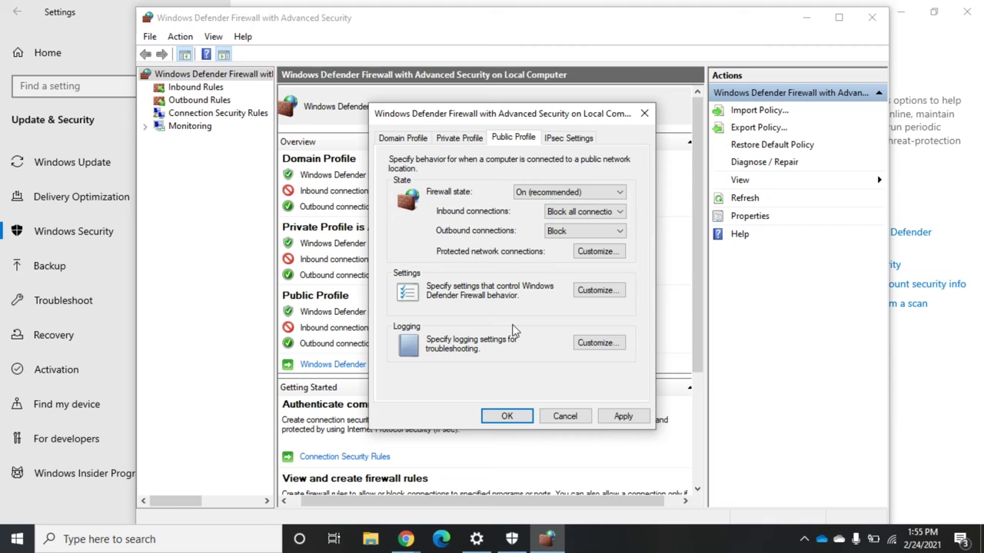
left_click(622, 415)
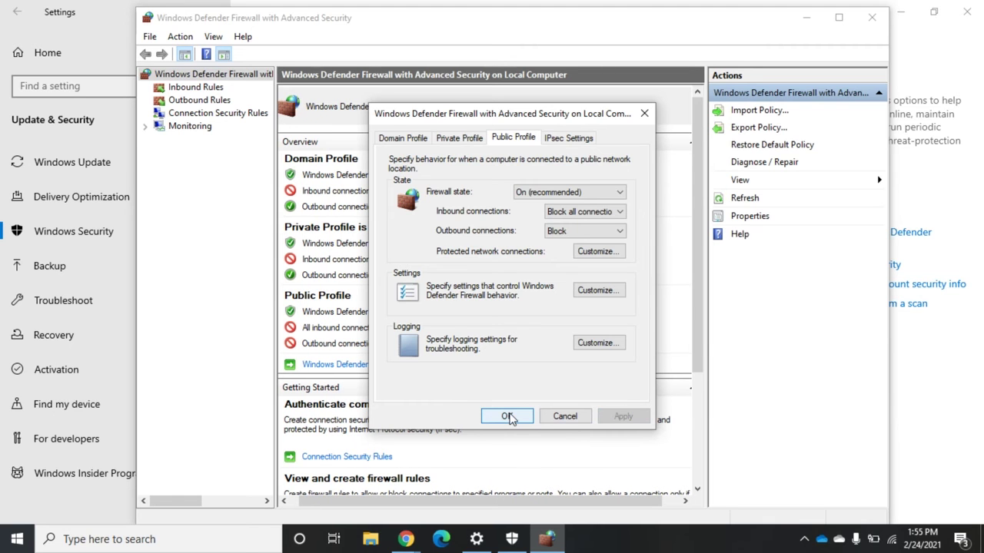
left_click(506, 416)
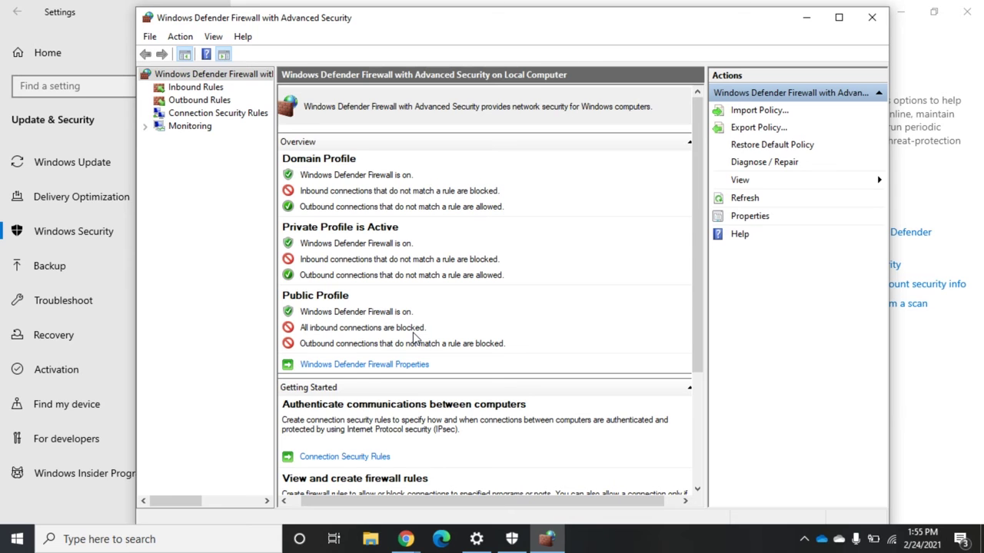
Set inbound connections to Block (default) for the Domain Profile and the Public Profile in the firewall properties
left_click(364, 365)
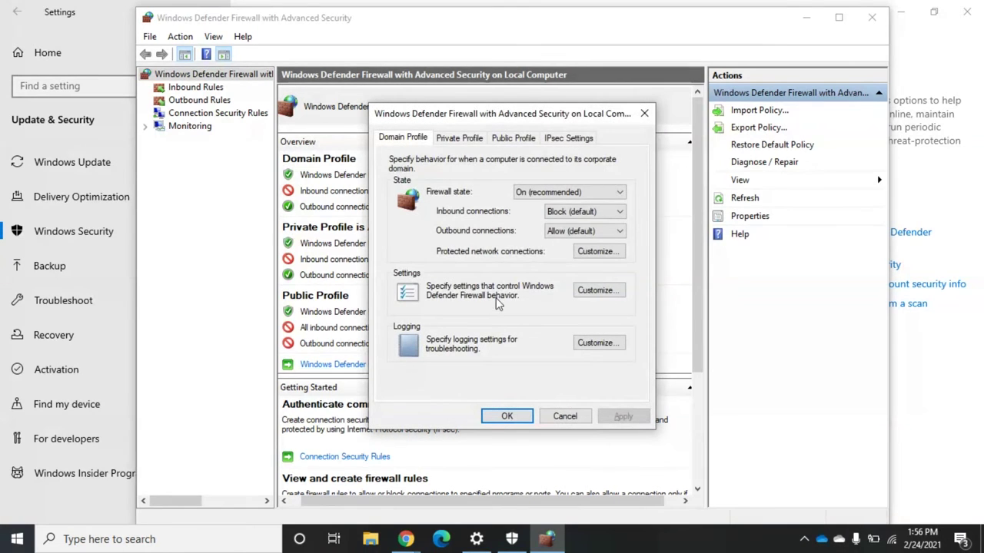
left_click(577, 211)
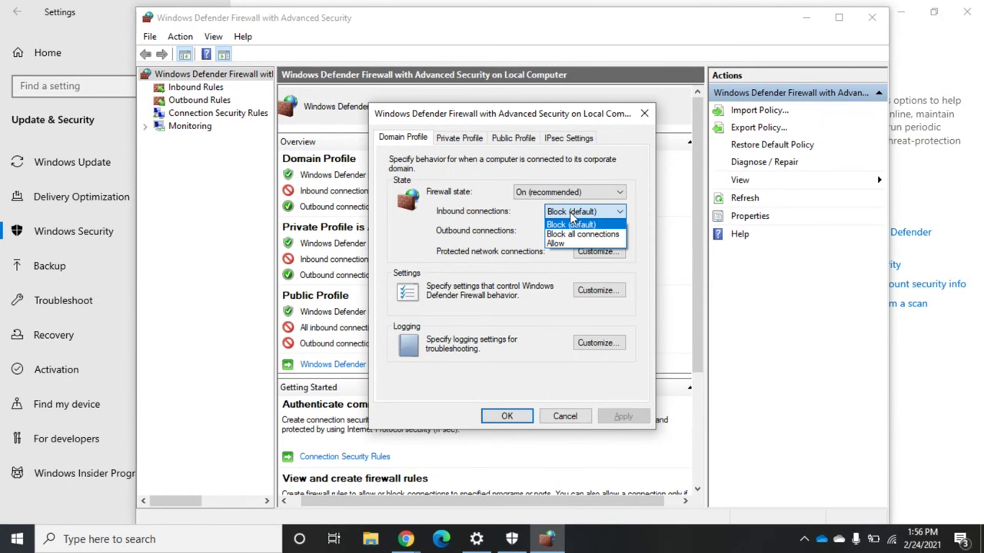
left_click(568, 224)
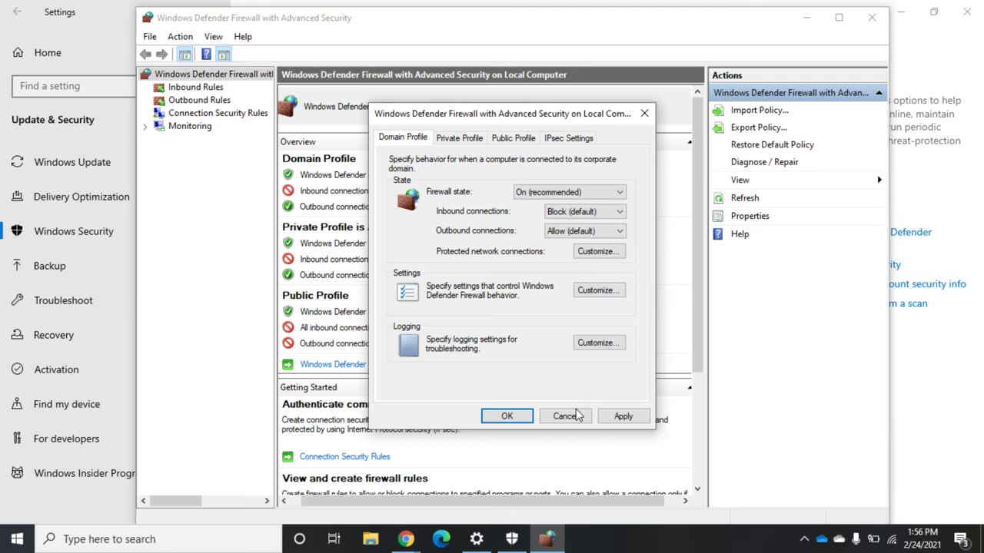
left_click(507, 143)
left_click(565, 213)
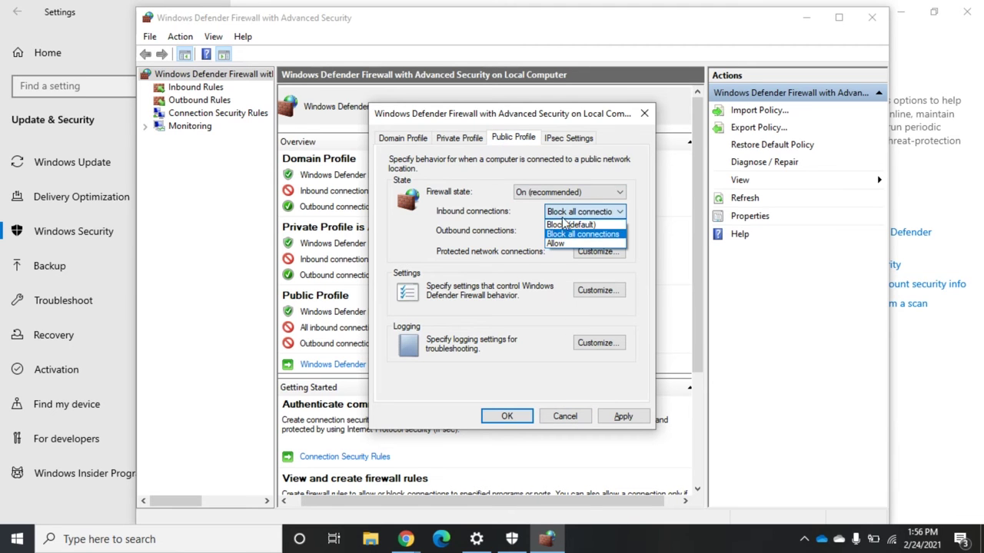
left_click(560, 225)
Set the Public Profile's outbound connections to Allow (default) and apply the firewall properties
left_click(559, 231)
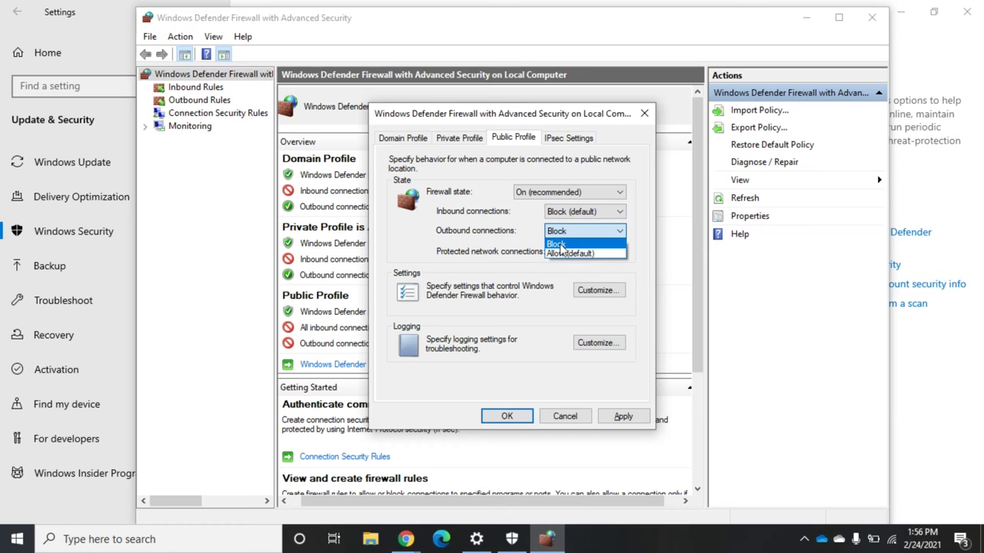
left_click(569, 254)
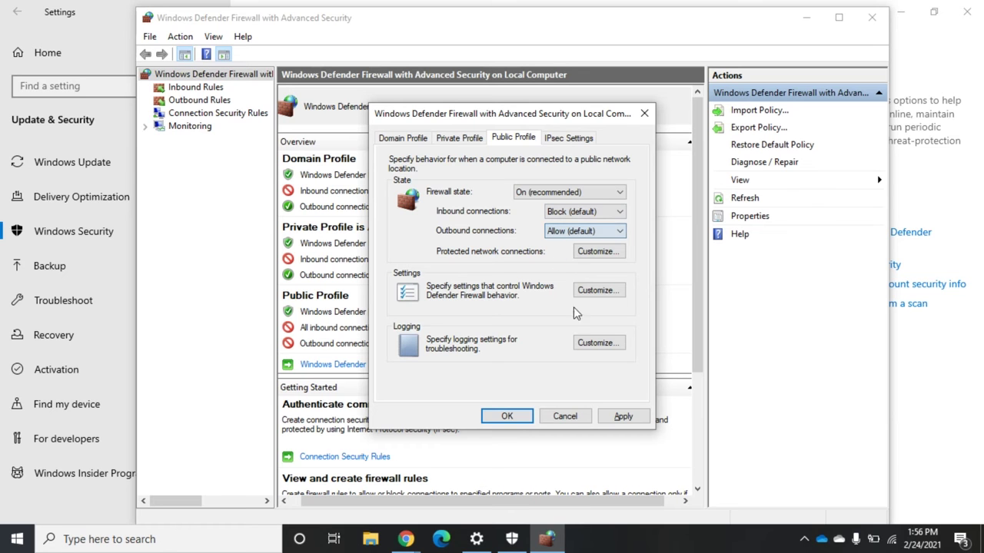
left_click(619, 417)
left_click(517, 417)
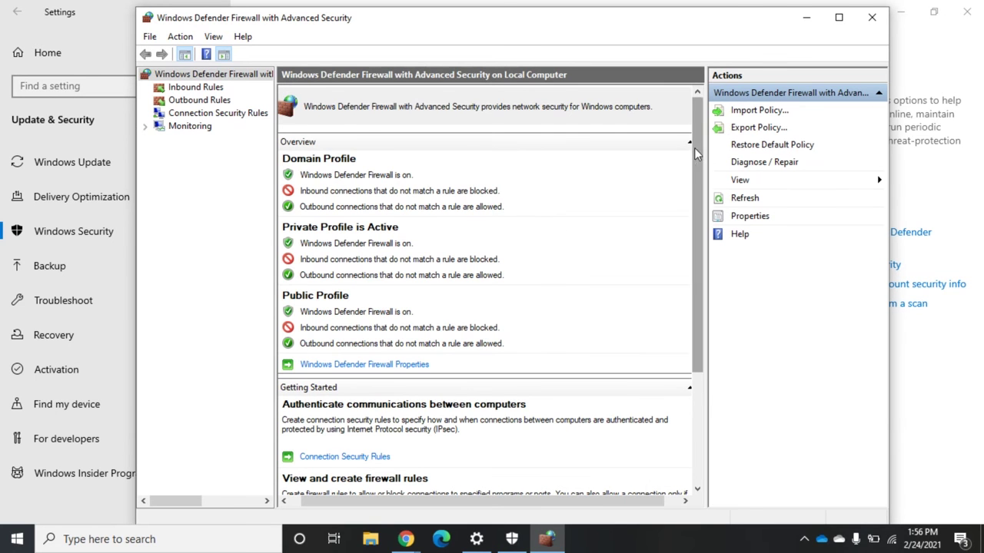
Show the inbound rules in a maximized window and examine the columns of a Private-profile Packet Tracer Executable rule
left_click_drag(697, 150, 278, 20)
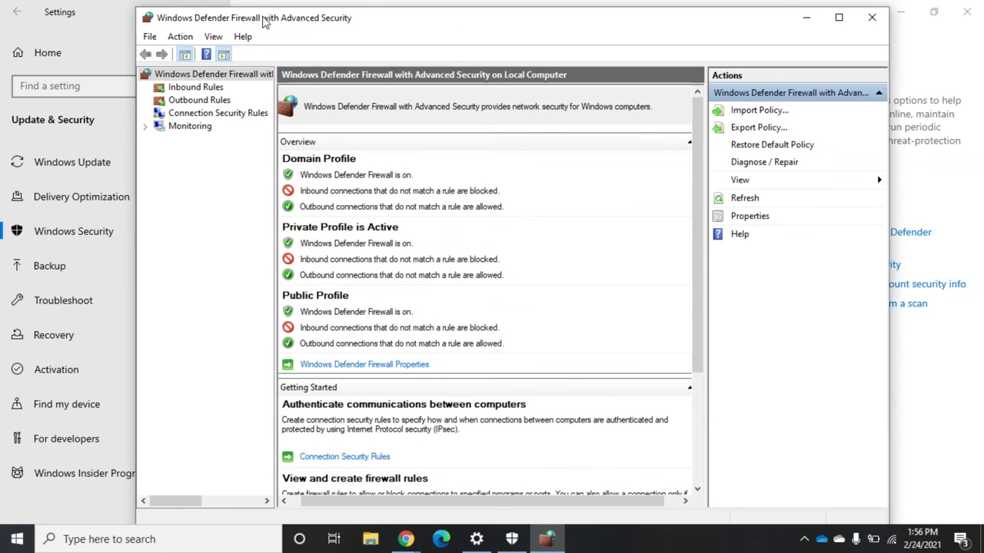
left_click(192, 88)
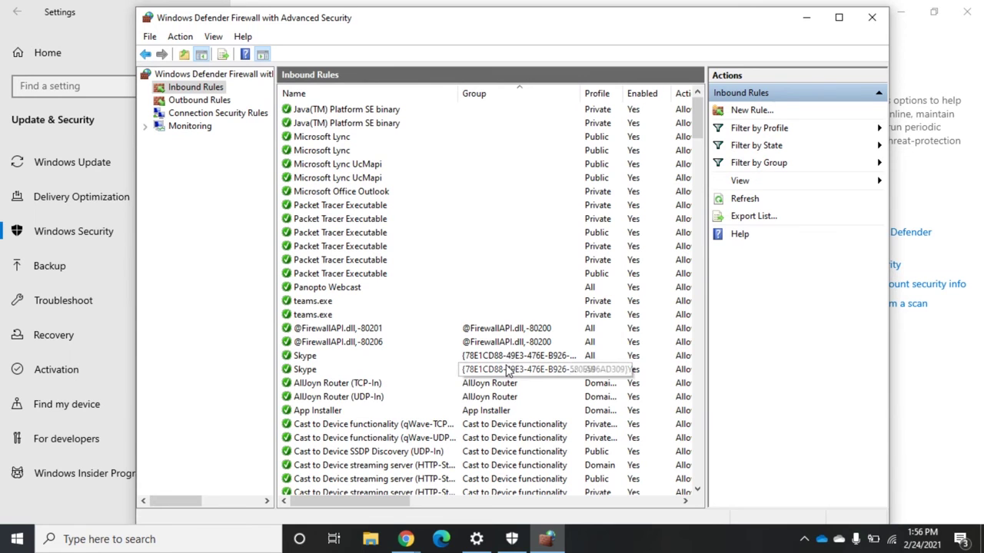
left_click(840, 20)
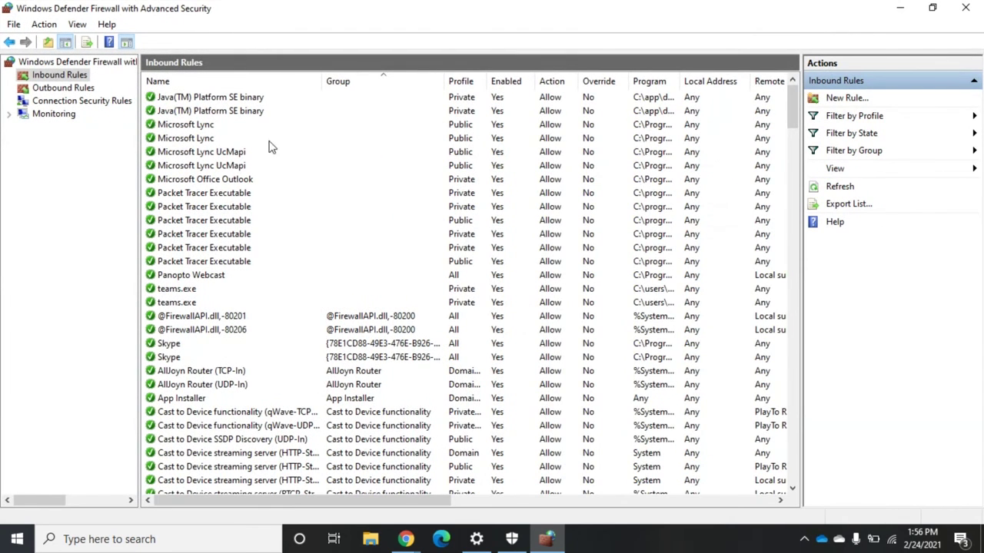
left_click(206, 234)
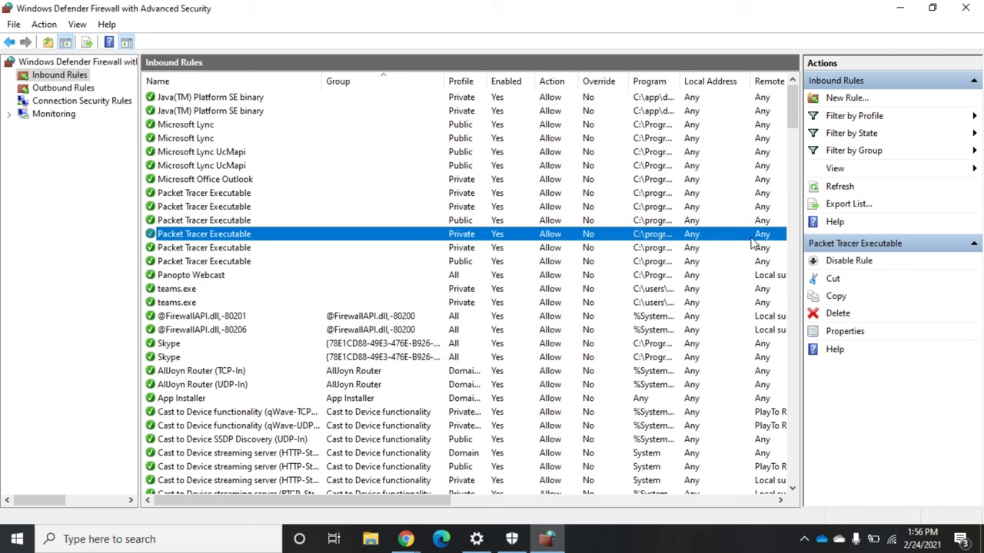
mouse_move(378, 500)
left_mouse_down()
mouse_move(650, 514)
mouse_move(766, 507)
mouse_move(301, 452)
left_mouse_up()
Start a new inbound rule of type Port that applies to TCP and specific local port 2
left_click(839, 99)
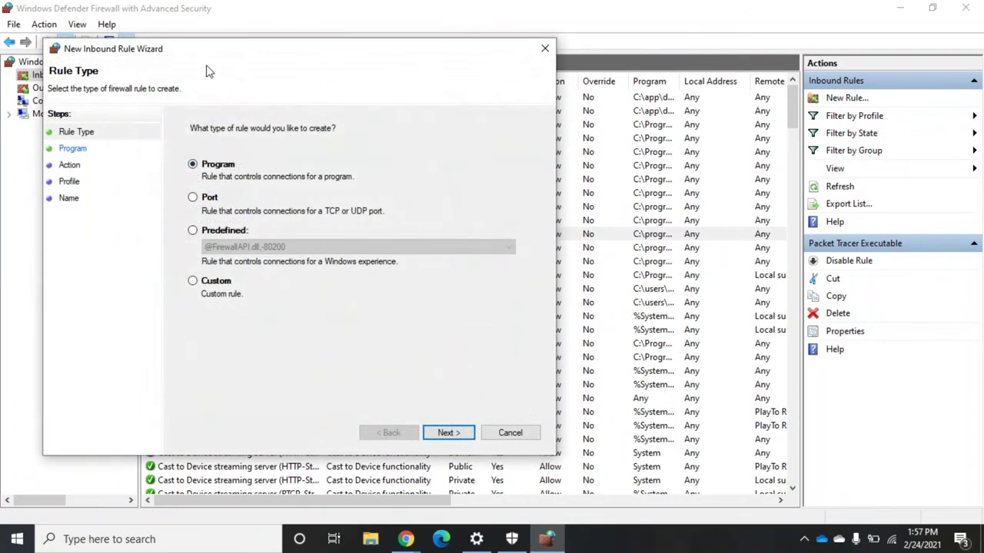
left_click_drag(211, 55, 372, 52)
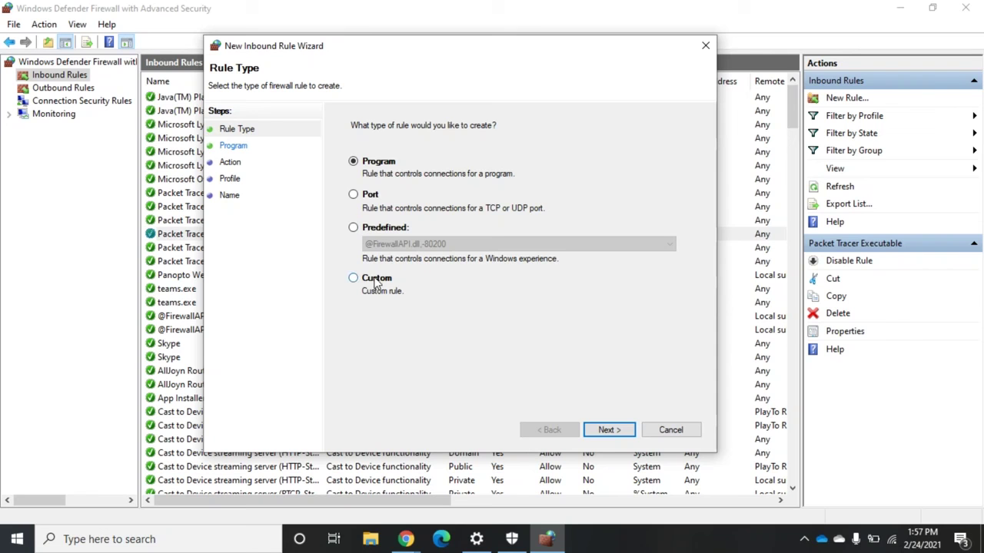
left_click(375, 201)
left_click(604, 431)
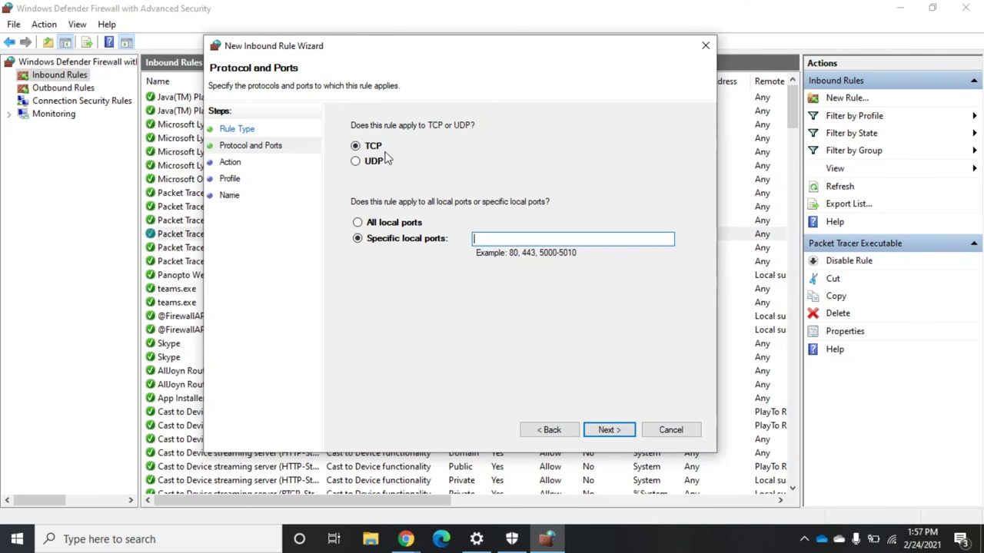
type("2")
left_click(606, 431)
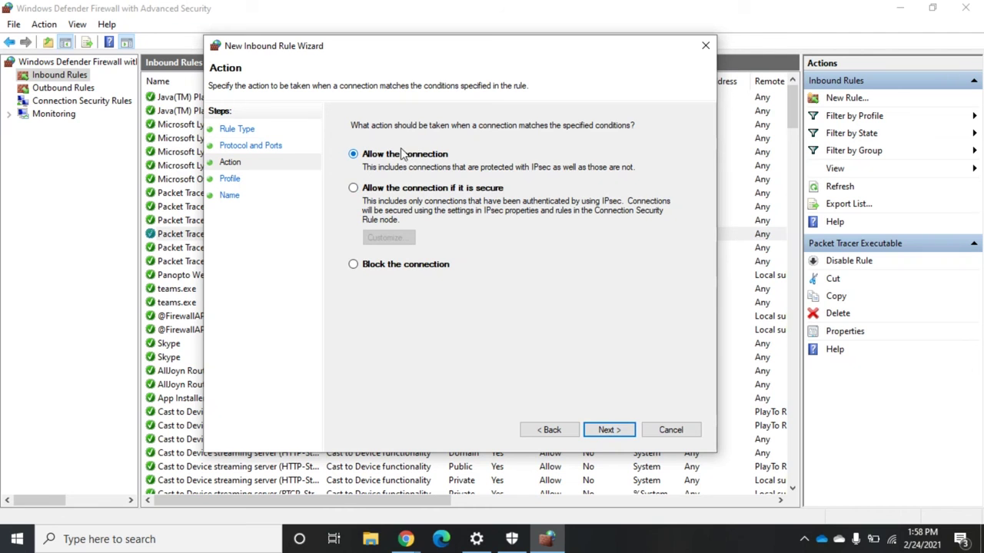
Try the new rule's secure-only and block actions, and settle on Allow the connection
left_click(390, 193)
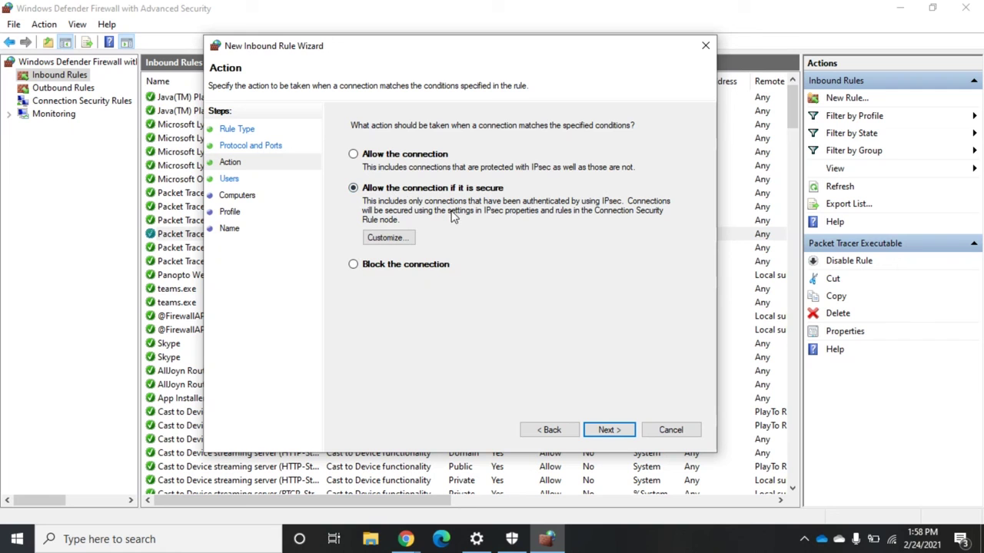
left_click(358, 266)
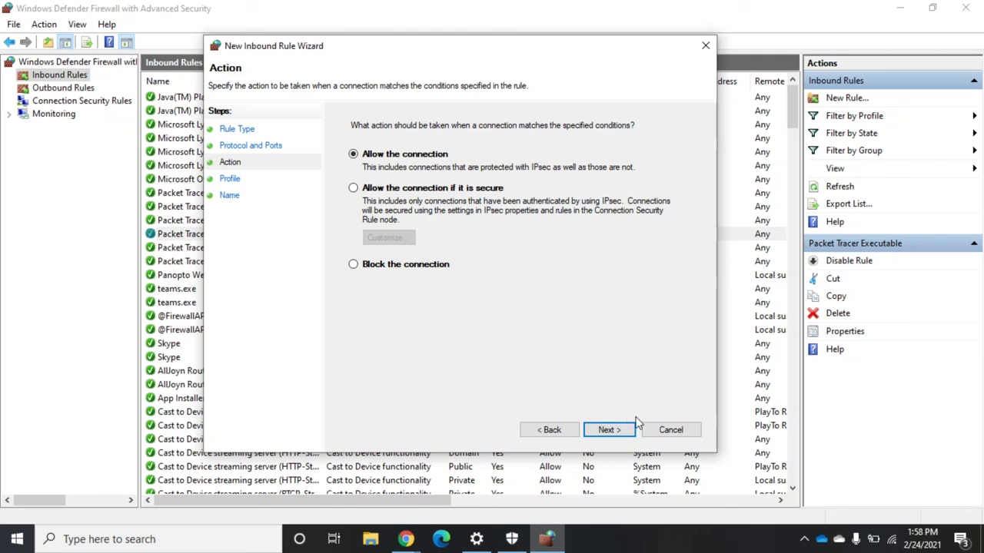
left_click(618, 430)
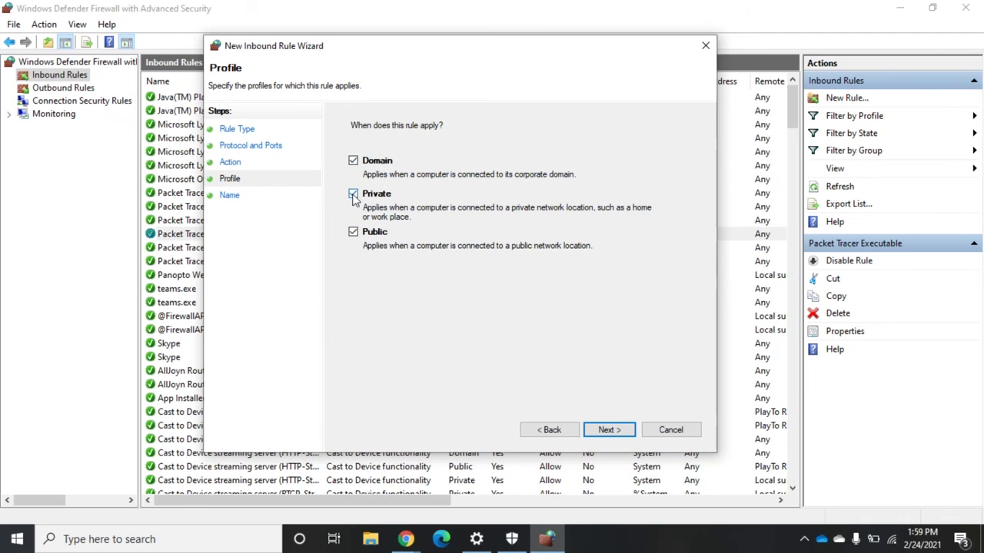
Limit the new rule to the Domain profile, and cancel the rule wizard without naming the rule
left_click(353, 232)
left_click(353, 194)
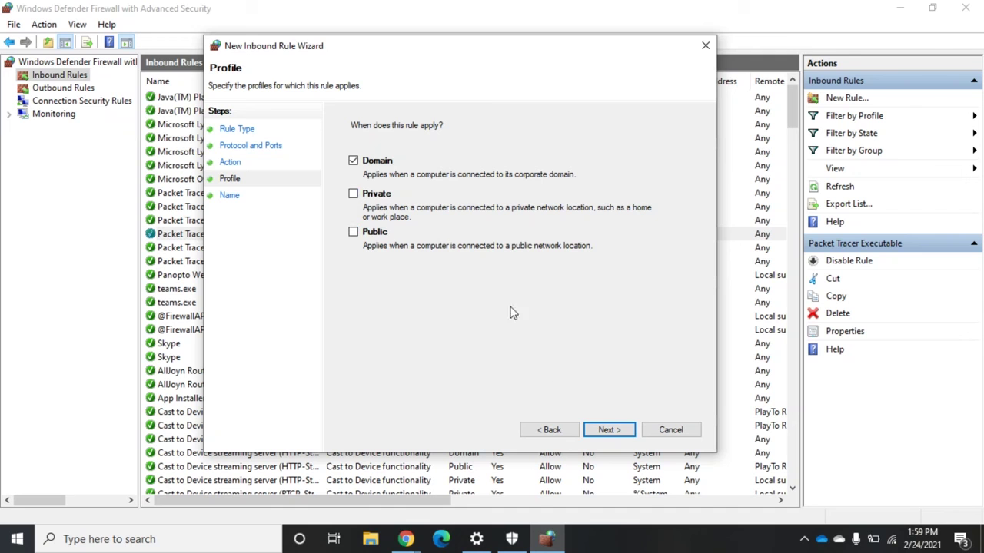
left_click(600, 432)
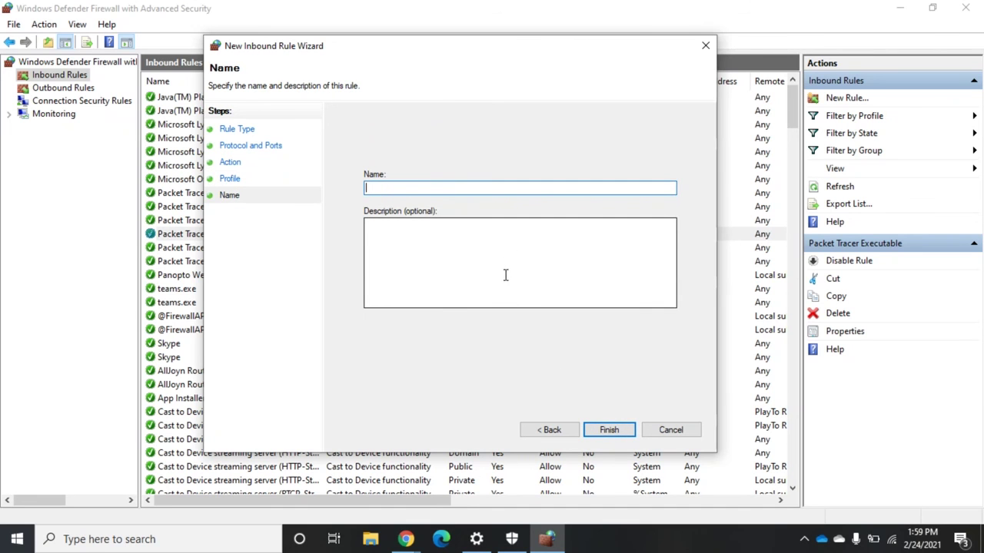
left_click(669, 430)
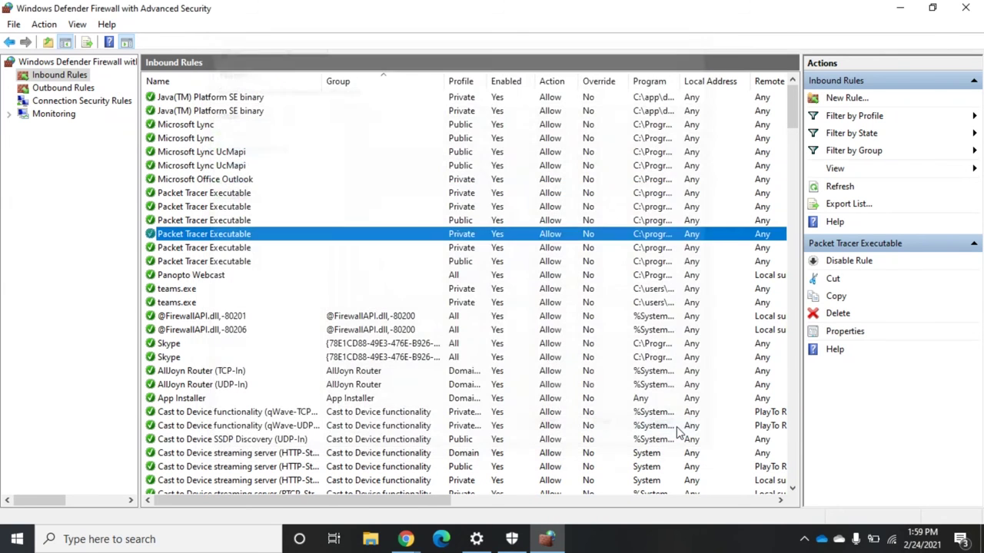
Open the selected Packet Tracer Executable rule's properties and examine its general, program, remote computer, and protocol and port settings
double_click(183, 234)
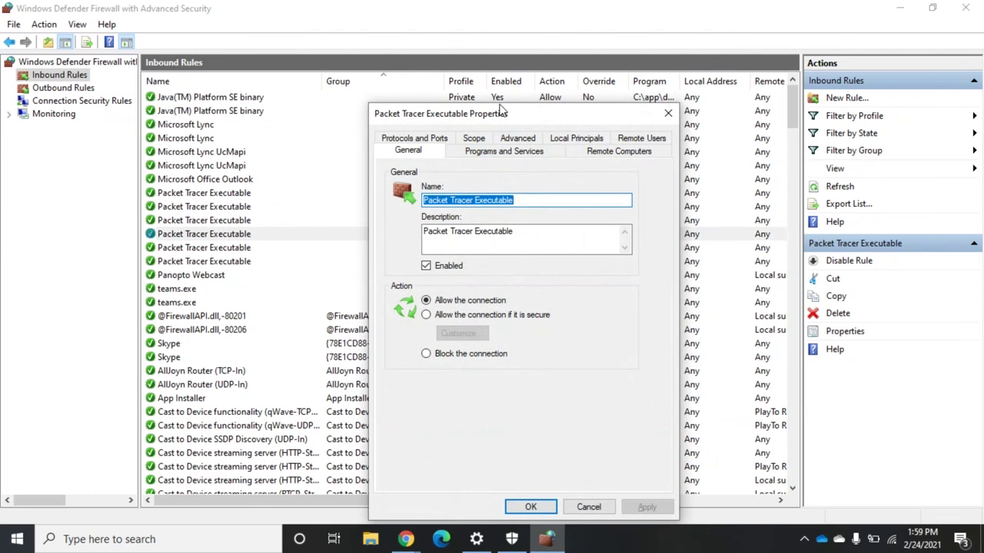
left_click_drag(497, 114, 459, 62)
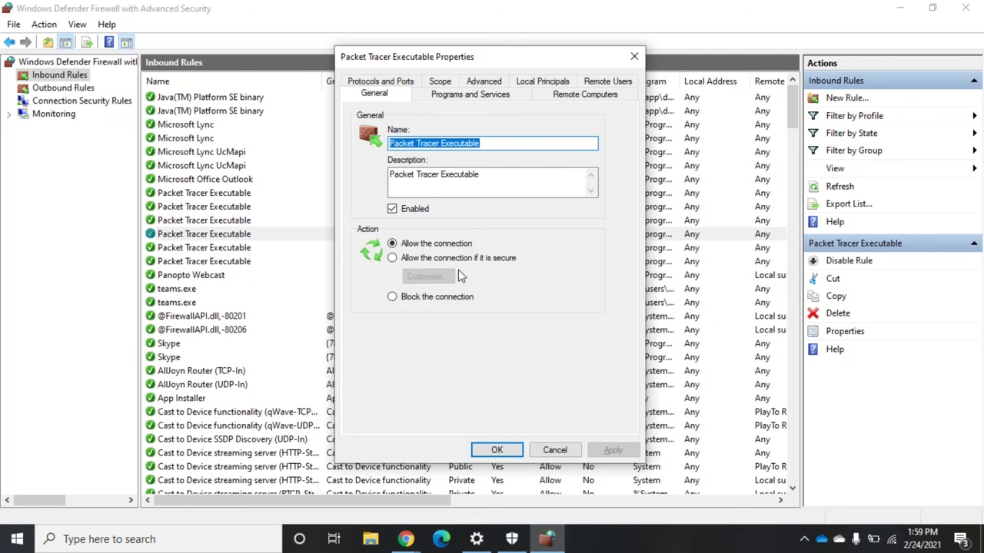
left_click(461, 96)
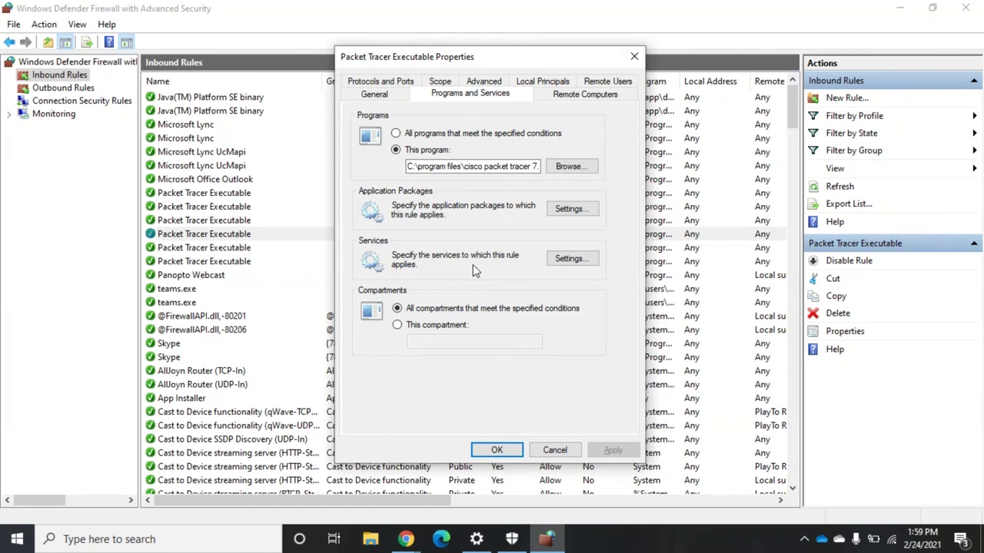
left_click(581, 96)
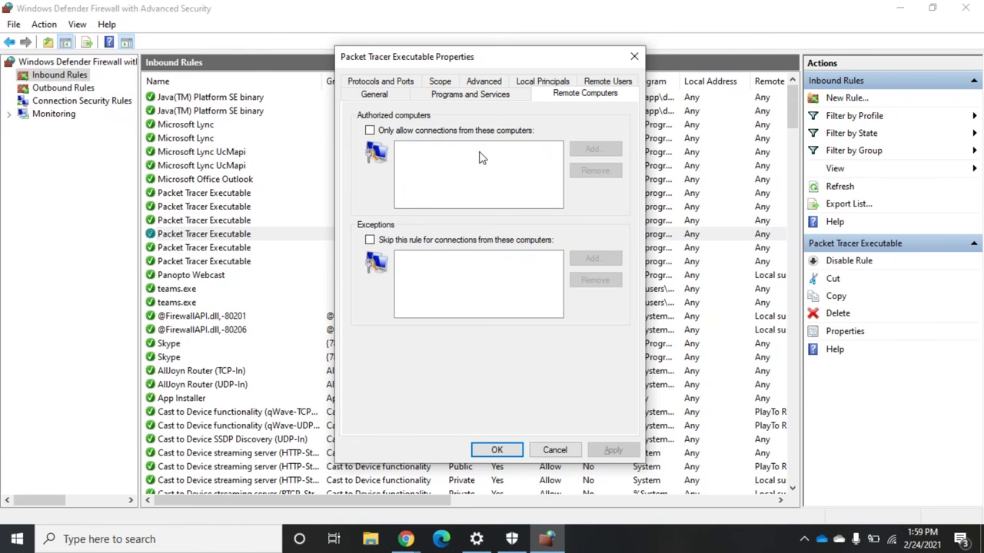
left_click(375, 83)
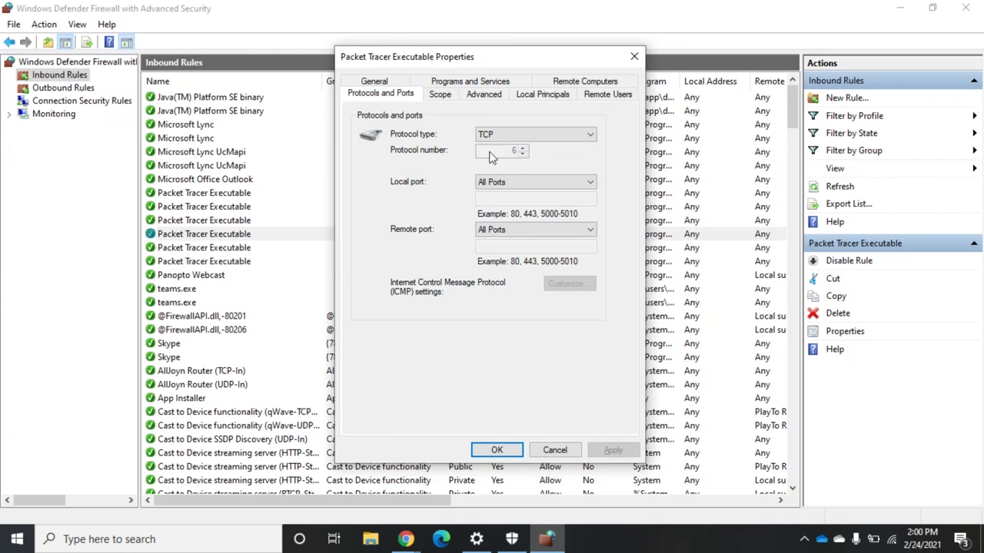
Review the rule's scope, advanced, local principals and remote users settings, and close its properties without changes
left_click(442, 103)
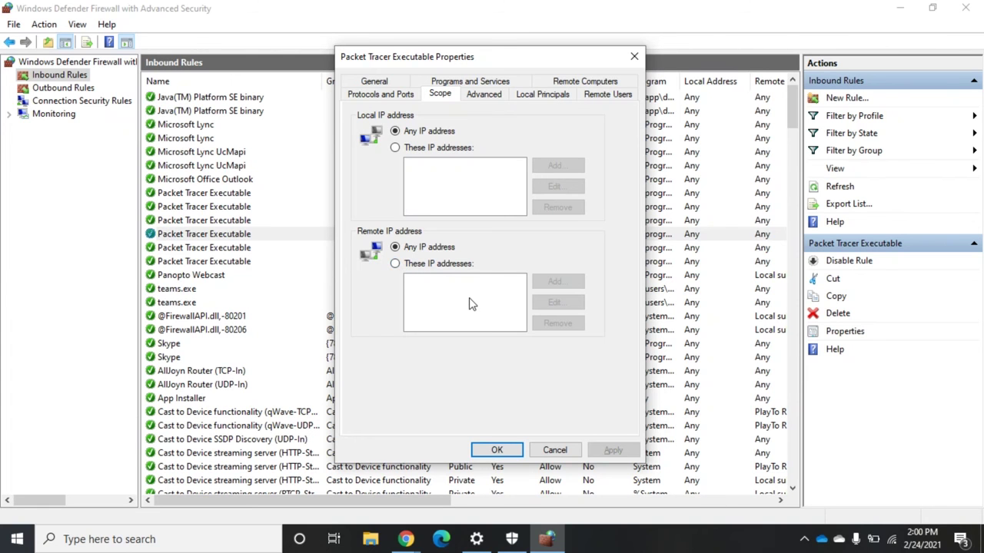
left_click(485, 95)
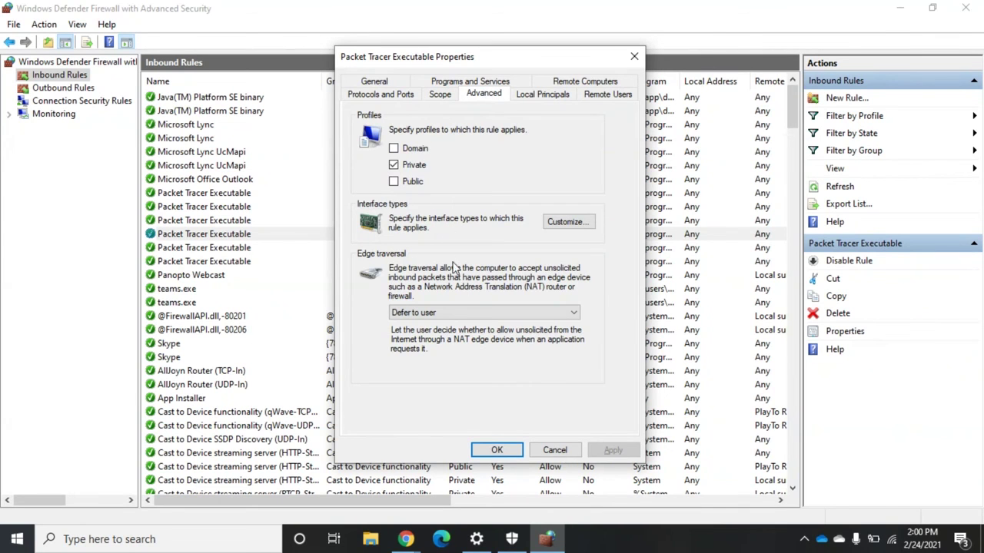
left_click(528, 100)
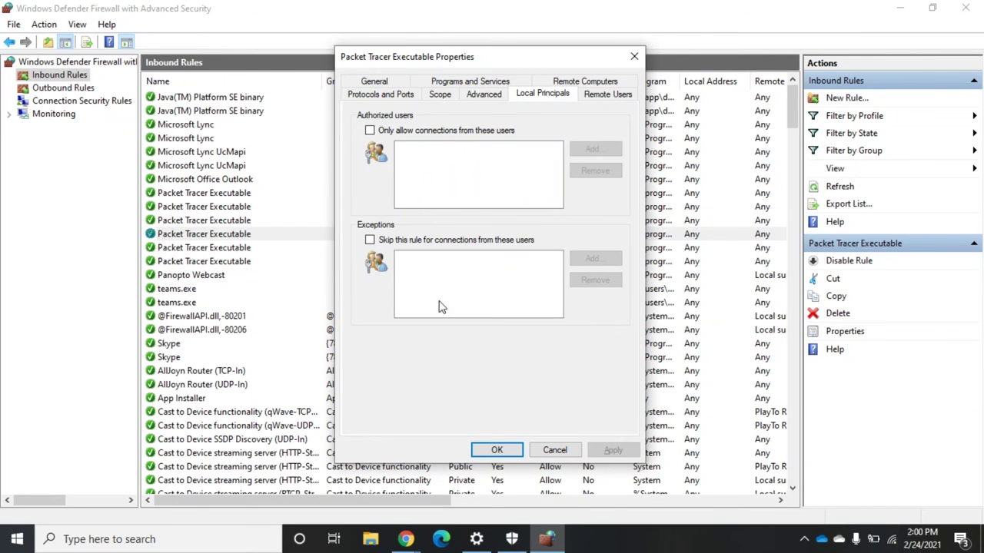
left_click(597, 96)
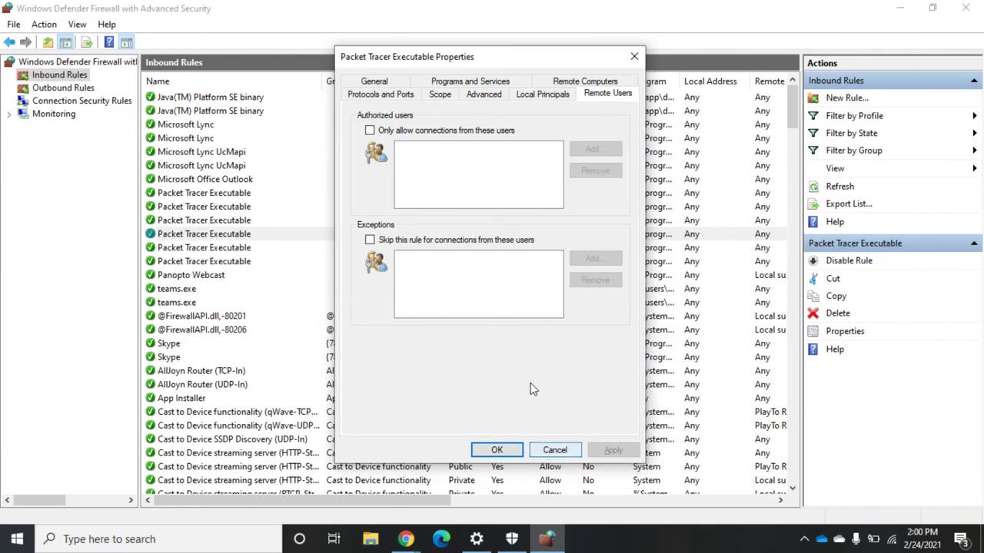
left_click(554, 451)
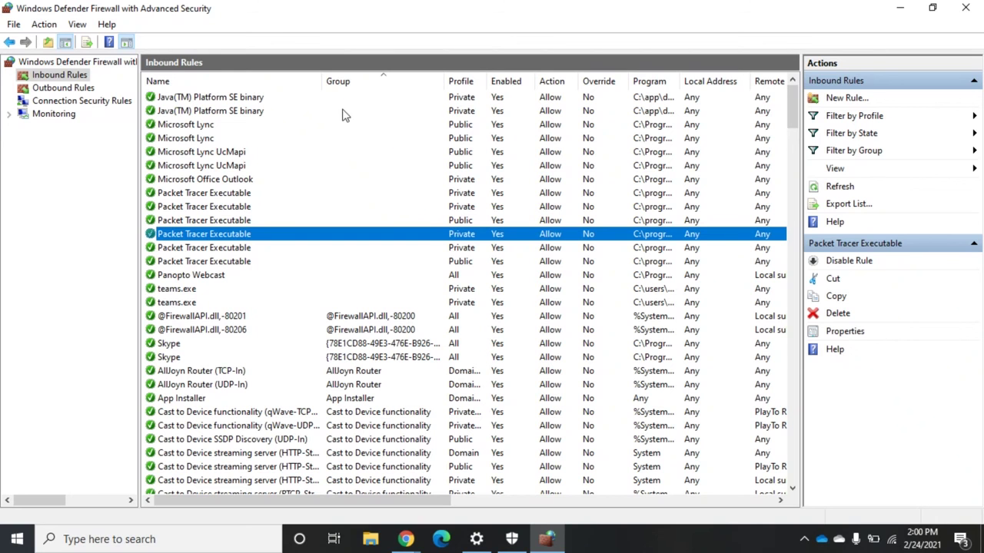
Look over the outbound and inbound rules, and close the advanced firewall window to return to the Firewall & network protection overview
left_click(58, 87)
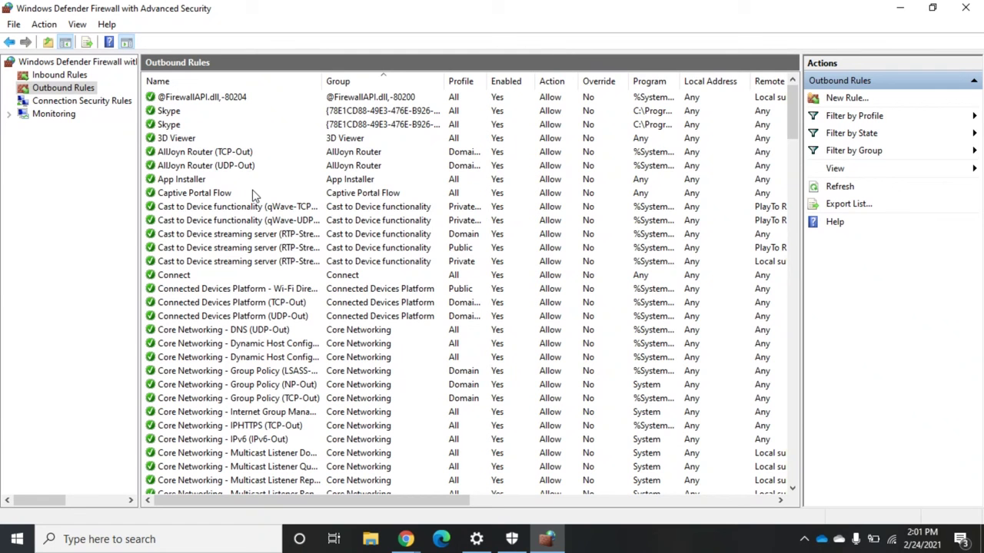
left_click(54, 75)
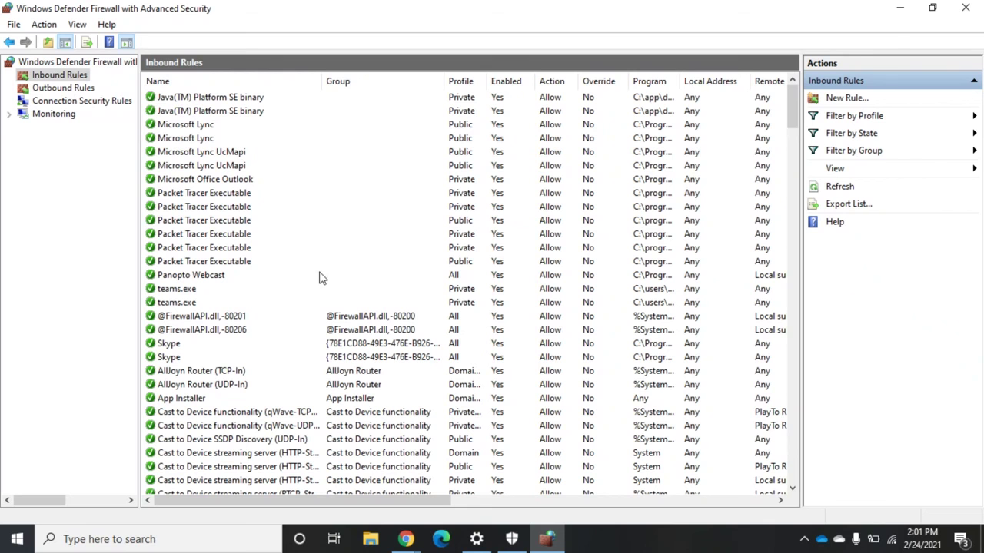
left_click(966, 9)
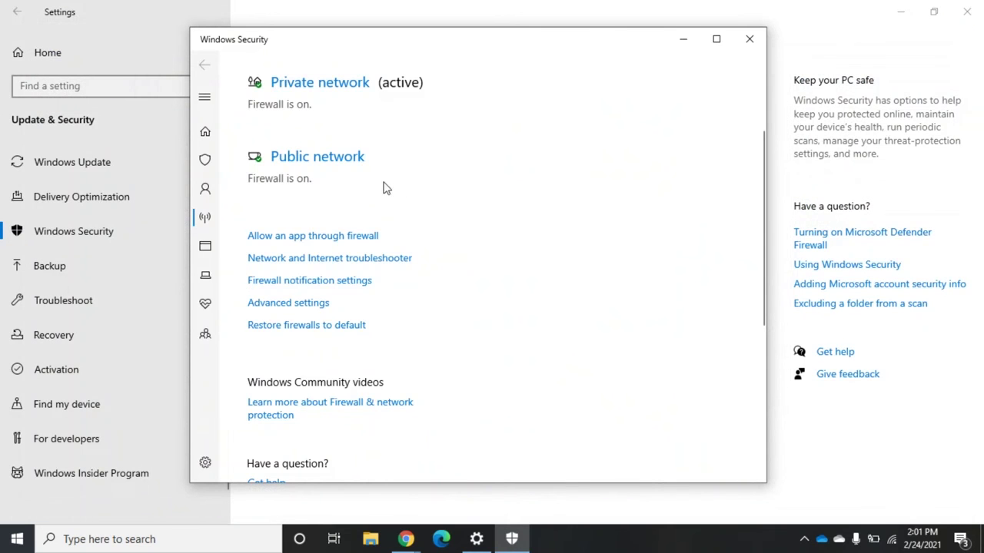
left_click_drag(759, 156, 756, 68)
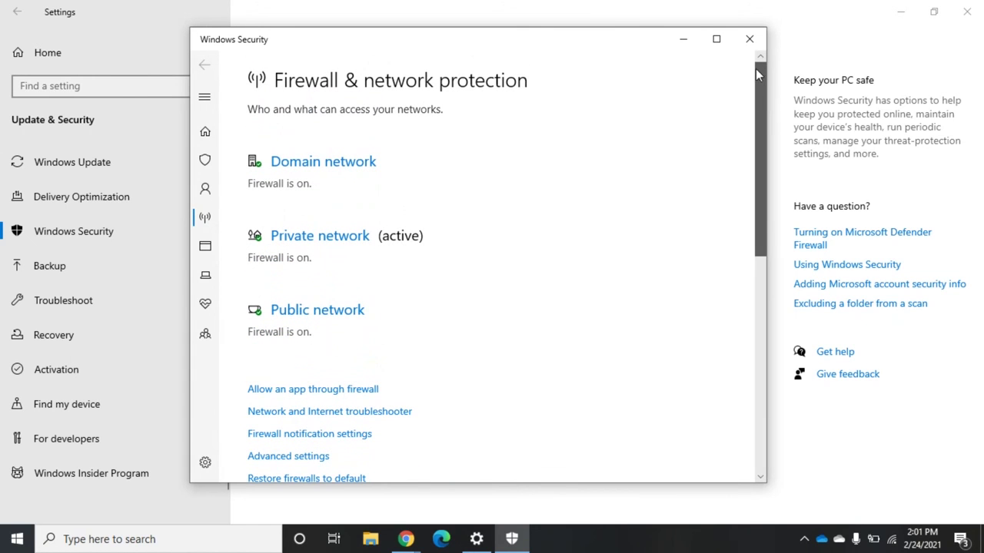